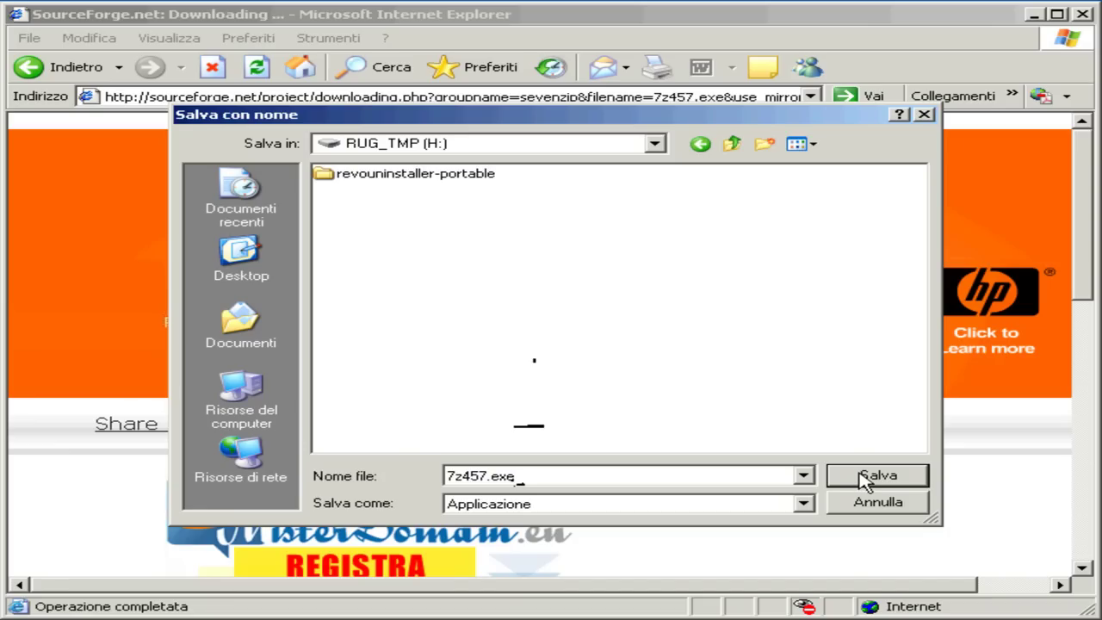
Save the installer 7z457.exe to the RUG_TMP (H:) drive and close the finished download and the browser
{"action": "left_click", "coordinate": [862, 480]}
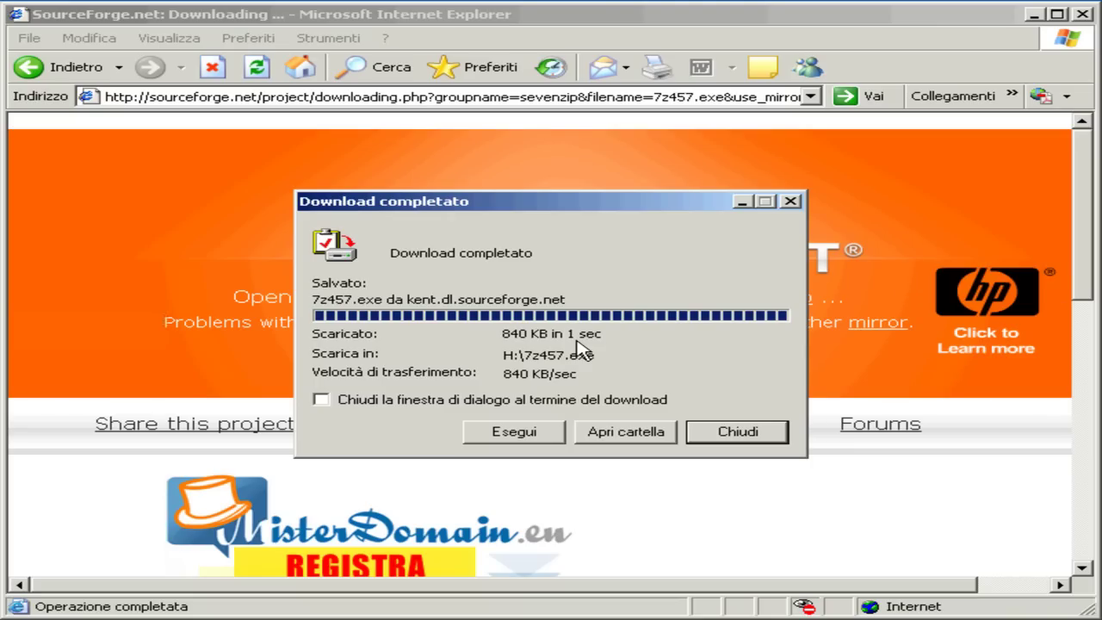
{"action": "left_click", "coordinate": [740, 434]}
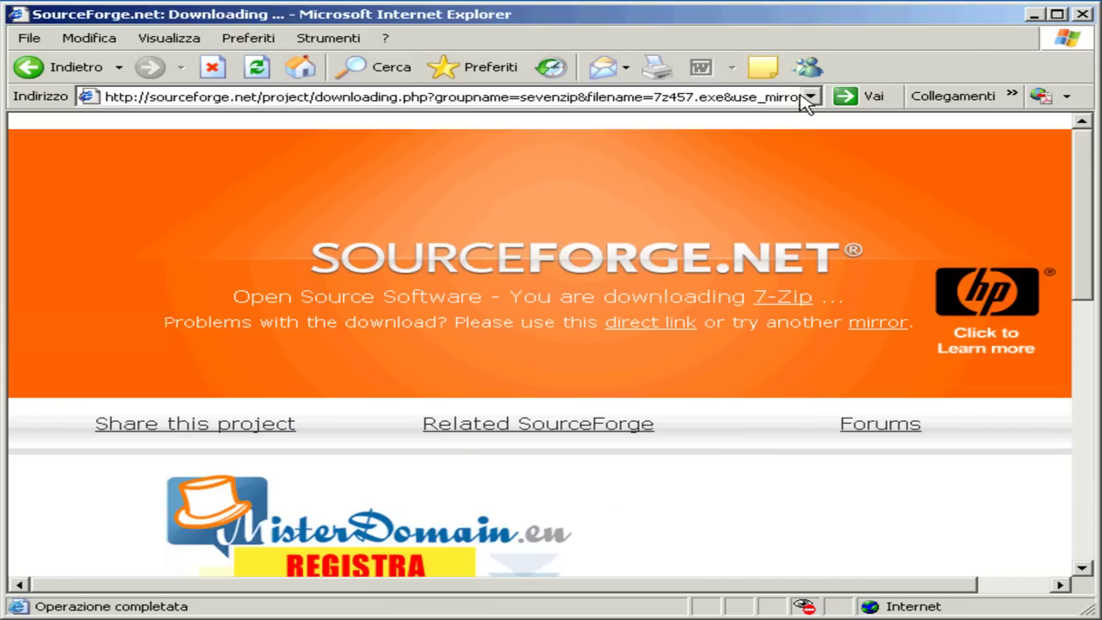
{"action": "left_click", "coordinate": [1083, 14]}
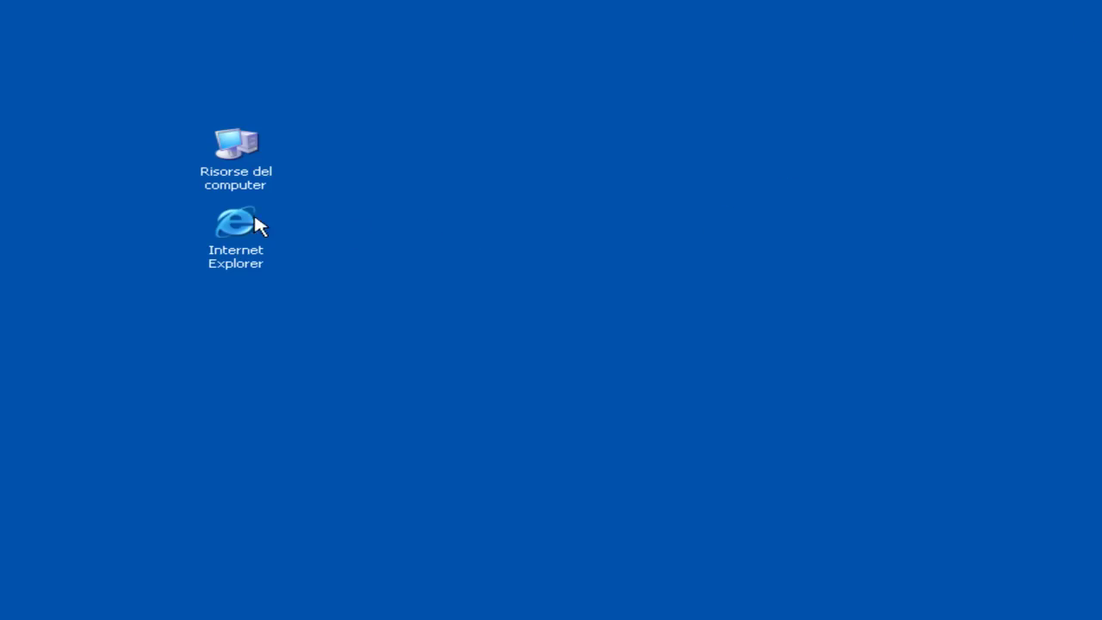
Run 7z457.exe from the RUG_TMP (H:) drive and install 7-Zip 4.57 in C:\Programmi\7-Zip
{"action": "double_click", "coordinate": [238, 155]}
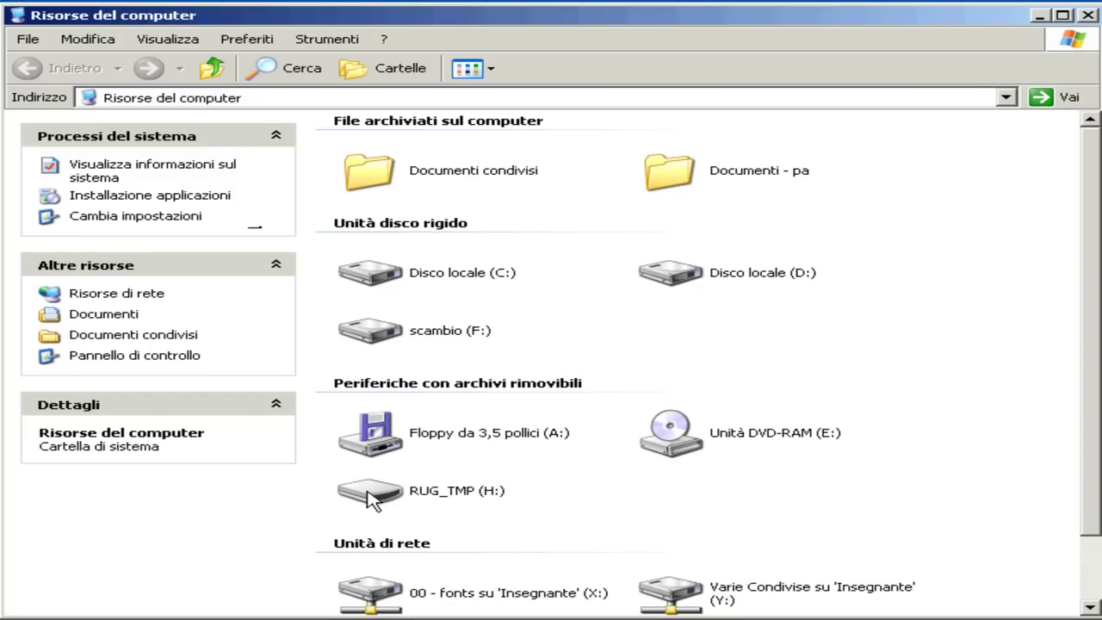
{"action": "double_click", "coordinate": [369, 493]}
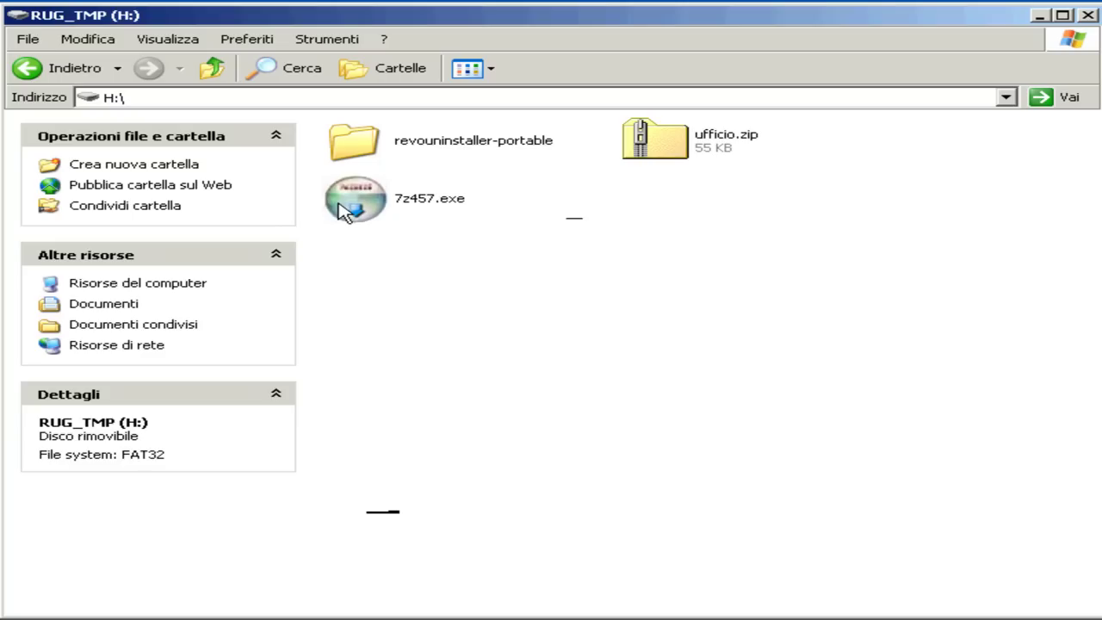
{"action": "left_click", "coordinate": [389, 209]}
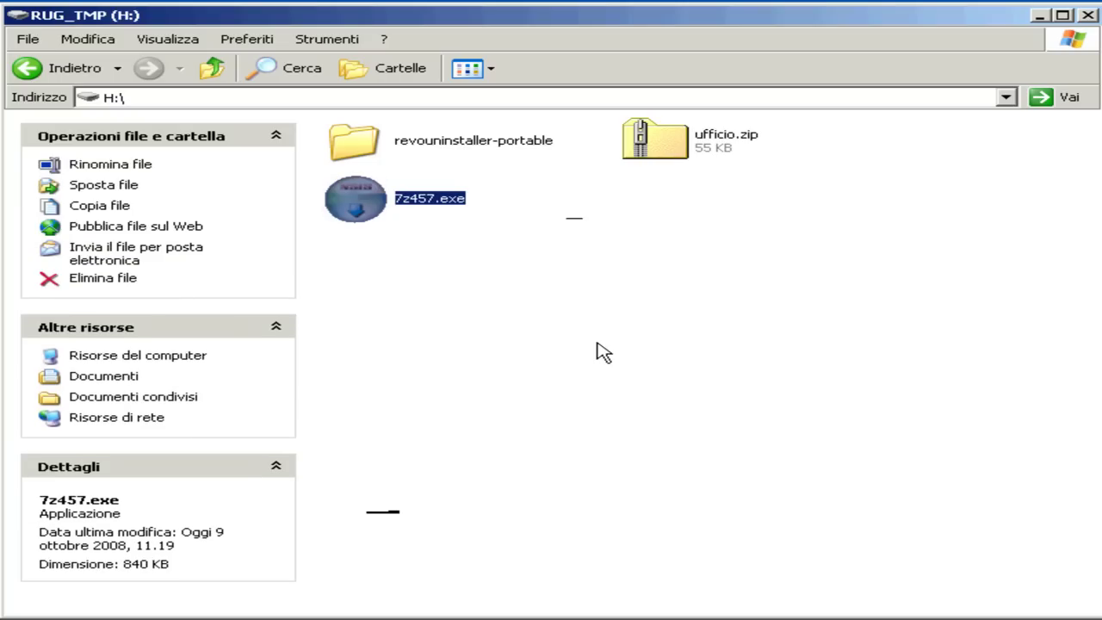
{"action": "double_click", "coordinate": [354, 209]}
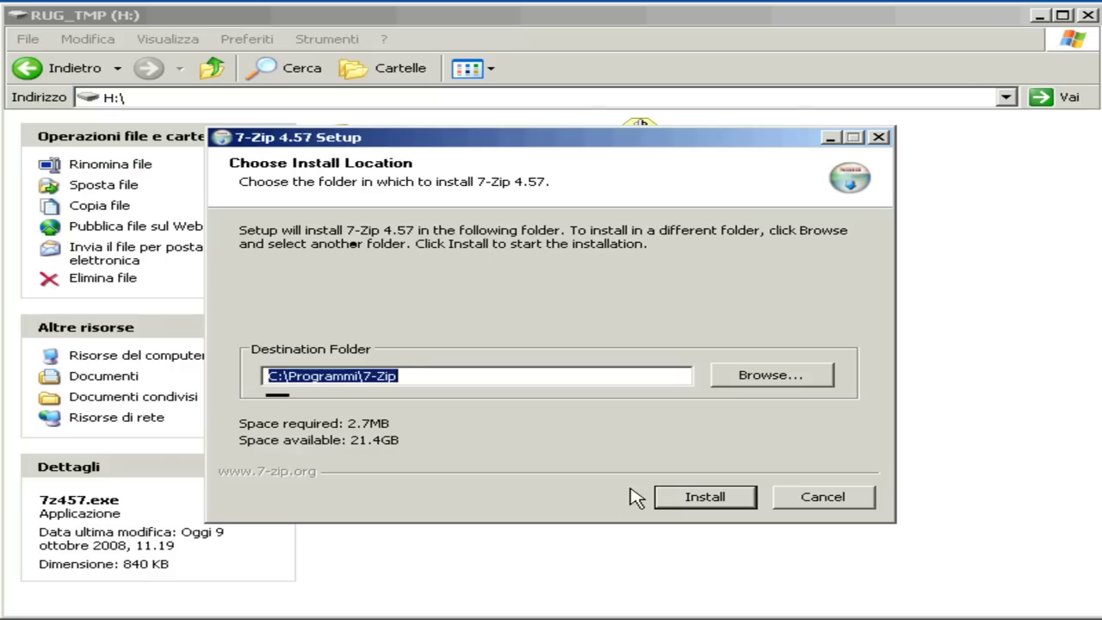
{"action": "left_click", "coordinate": [683, 500]}
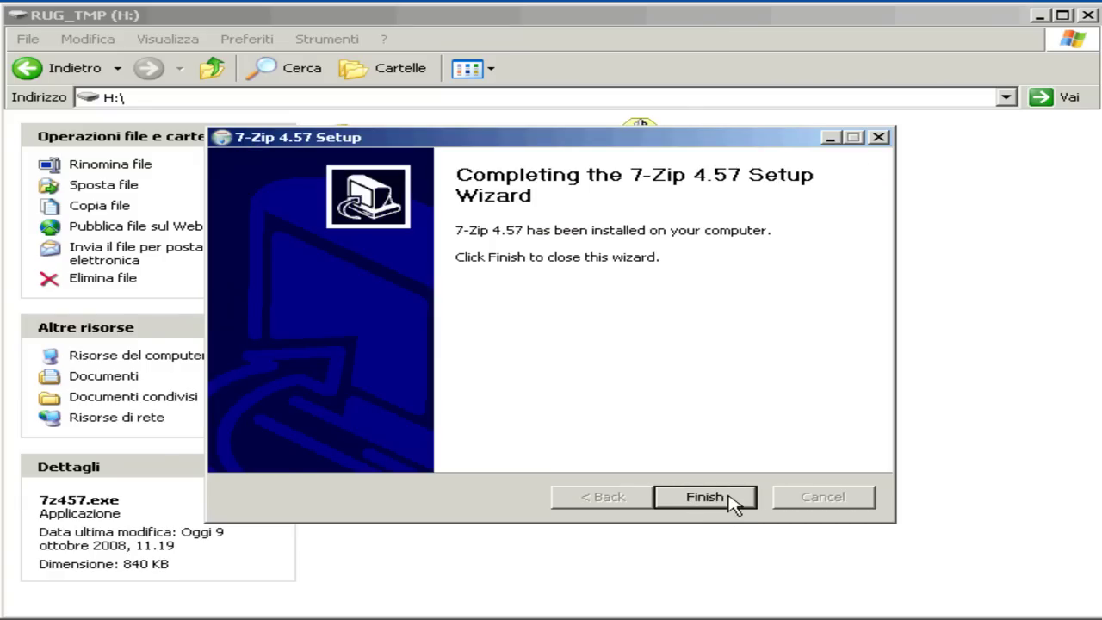
{"action": "left_click", "coordinate": [732, 501]}
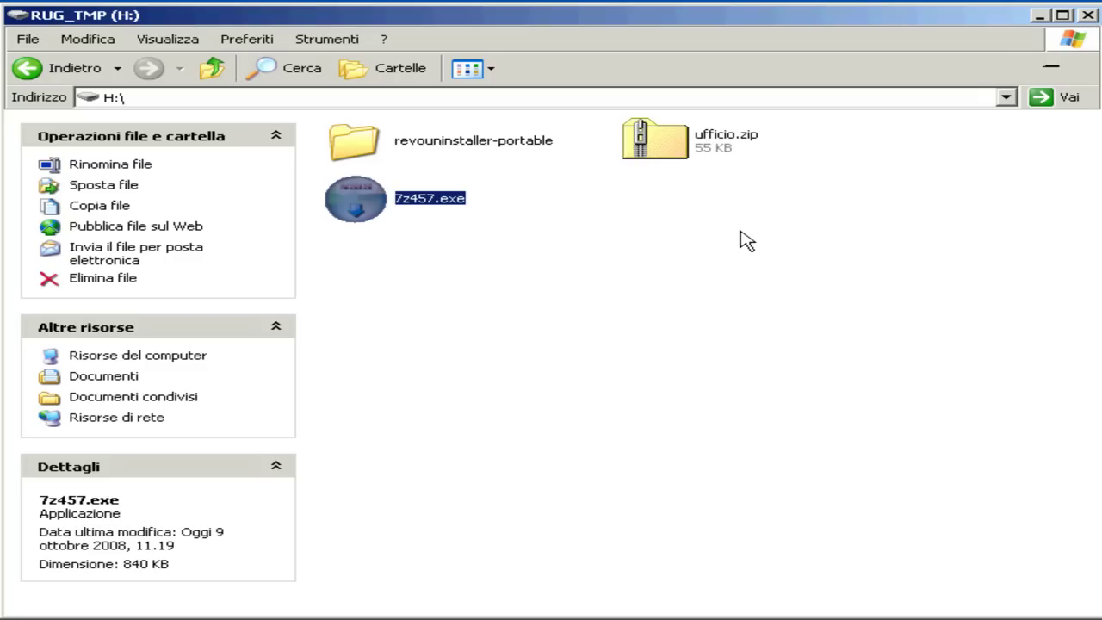
{"action": "left_click", "coordinate": [660, 262]}
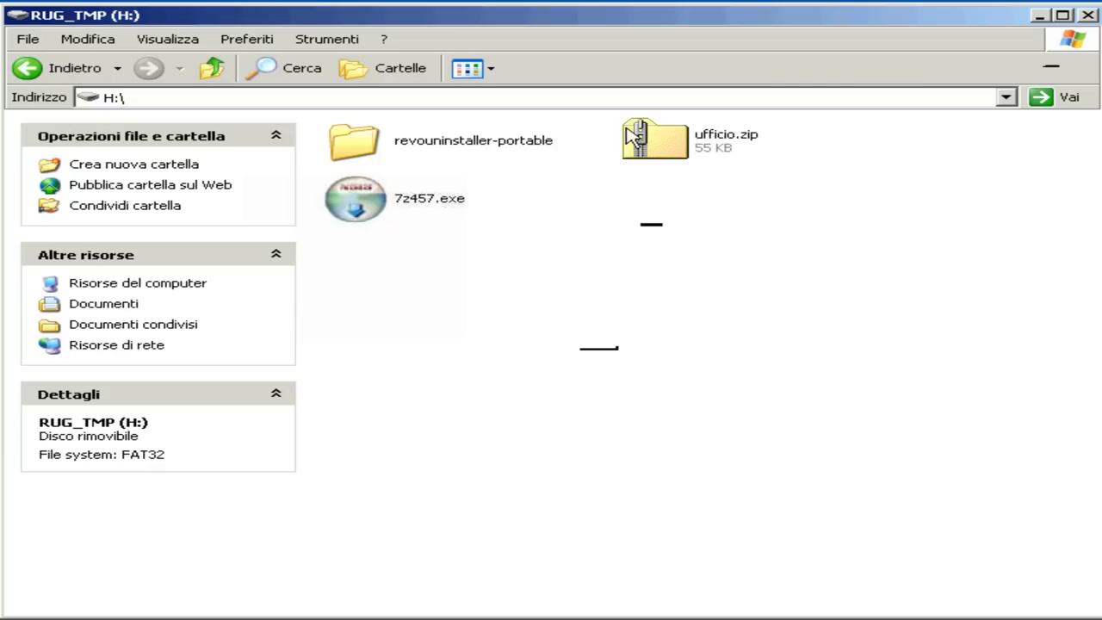
Delete the installer 7z457.exe from the RUG_TMP (H:) drive and close the drive's window
{"action": "mouse_move", "coordinate": [616, 129]}
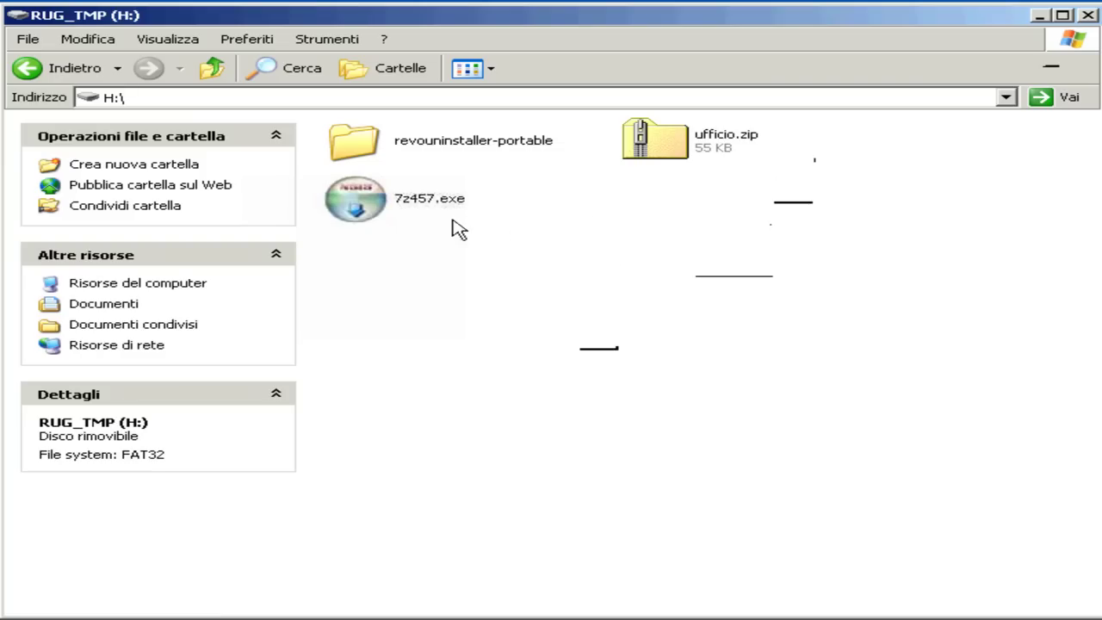
{"action": "left_click", "coordinate": [392, 209]}
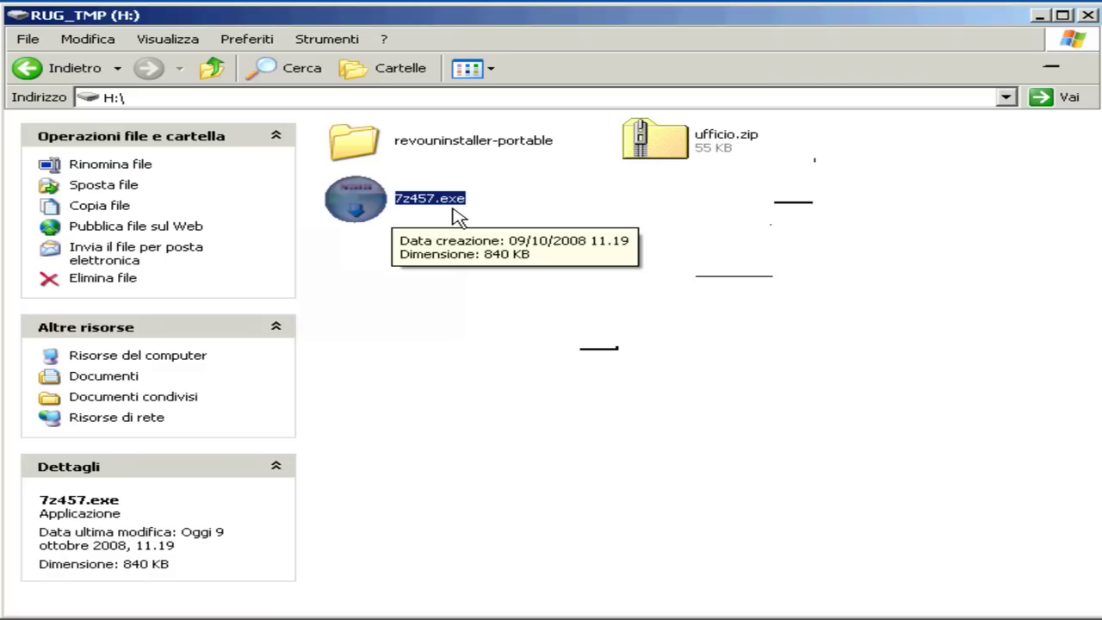
{"action": "double_click", "coordinate": [363, 194]}
{"action": "right_click", "coordinate": [357, 183]}
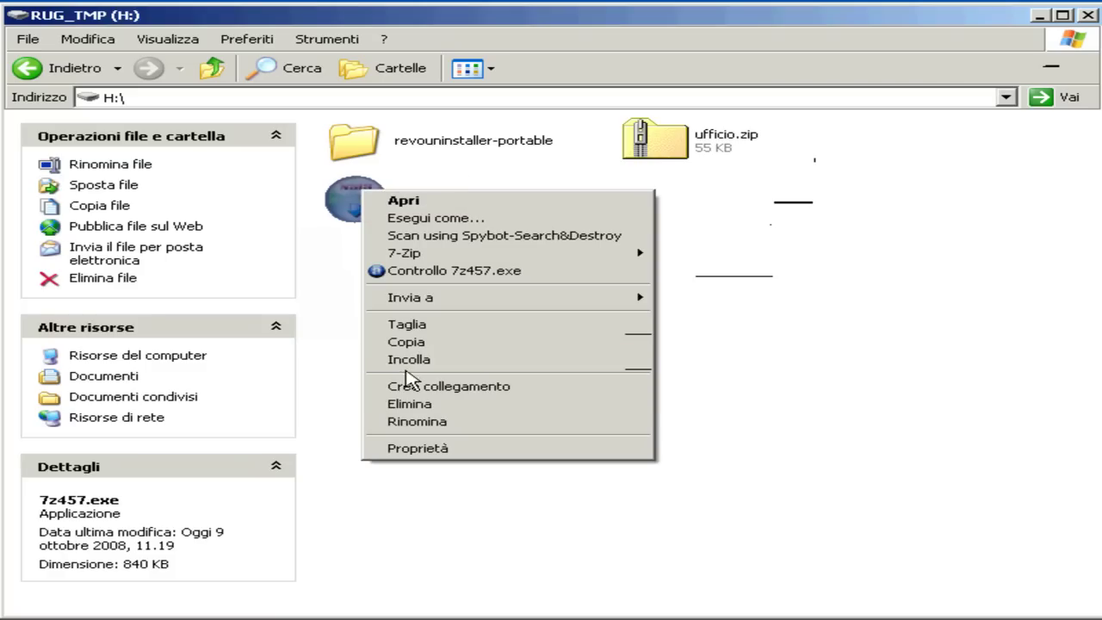
{"action": "left_click", "coordinate": [410, 405]}
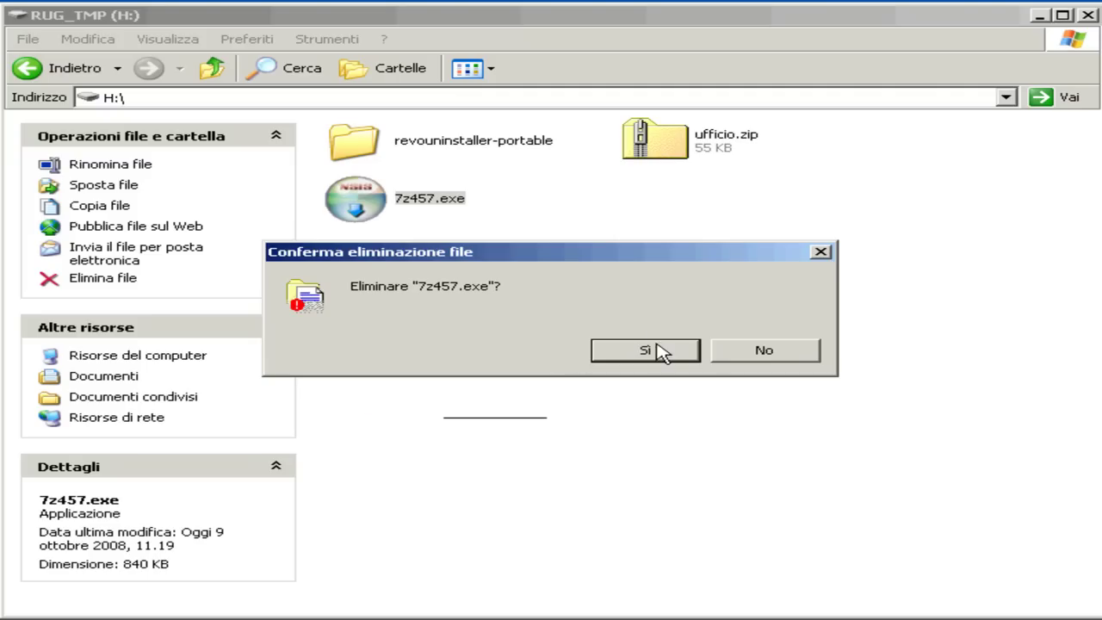
{"action": "left_click", "coordinate": [660, 351]}
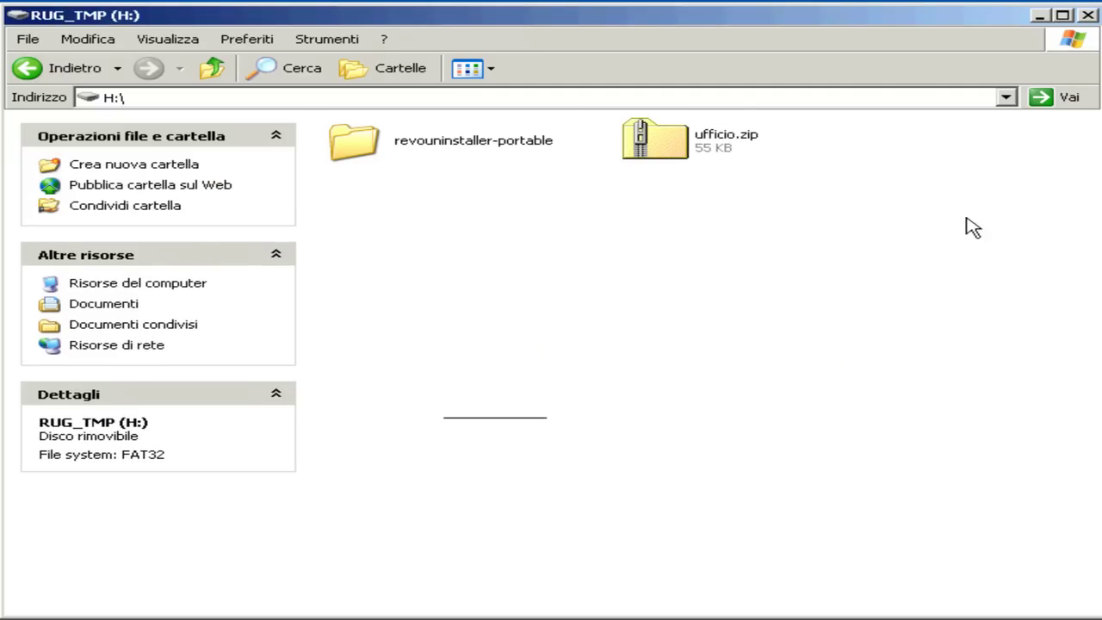
{"action": "left_click", "coordinate": [1088, 16]}
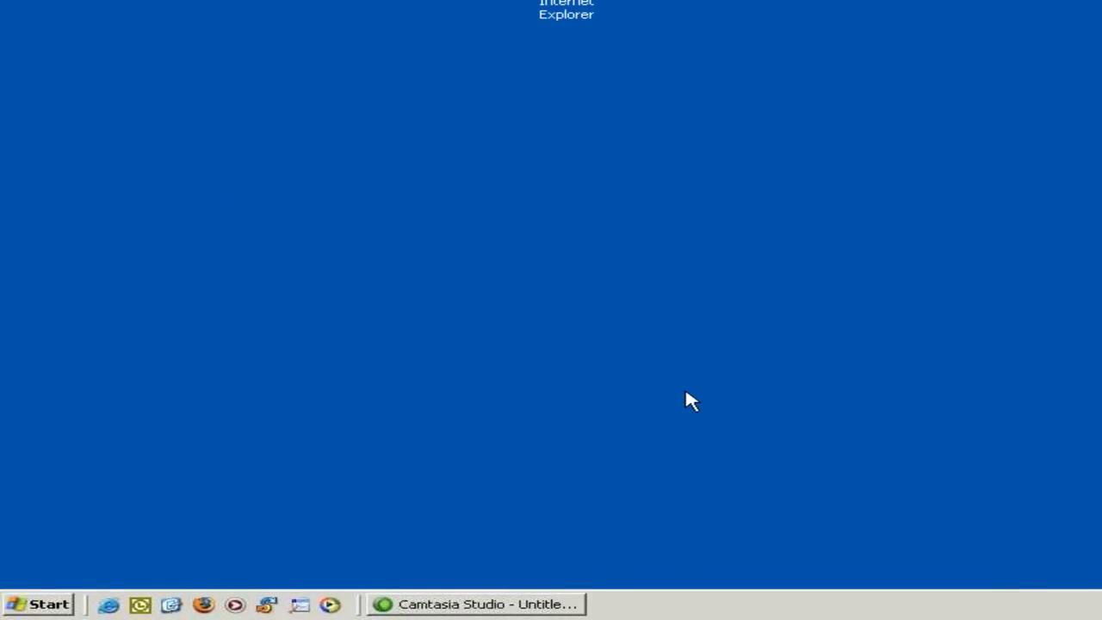
Launch 7-Zip File Manager from the installed programs
{"action": "left_click", "coordinate": [54, 602]}
{"action": "mouse_move", "coordinate": [62, 553]}
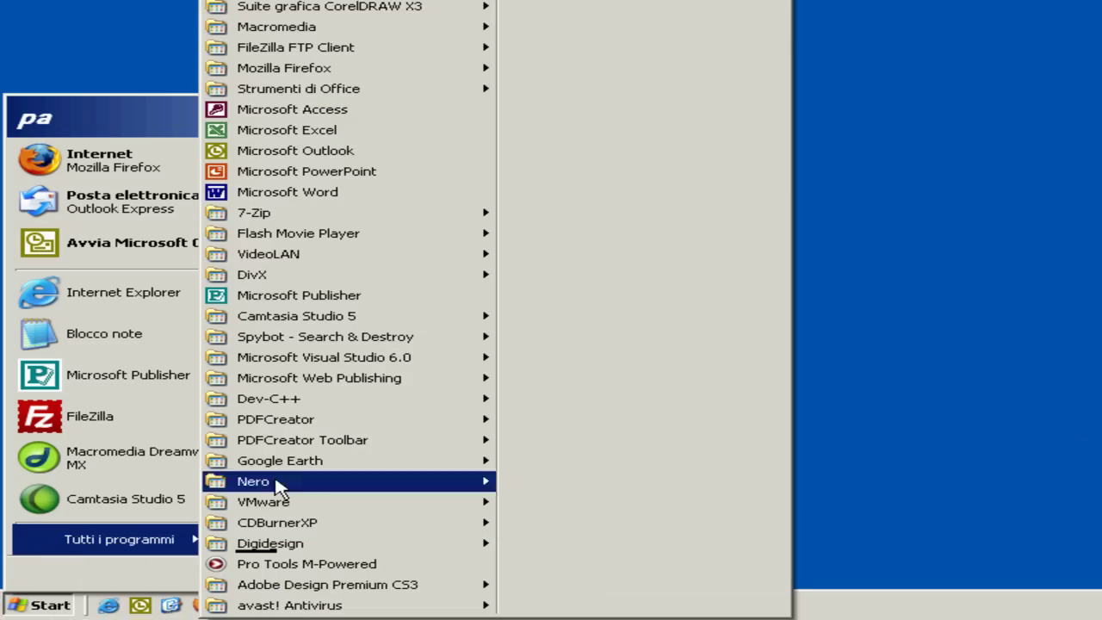
{"action": "mouse_move", "coordinate": [253, 215]}
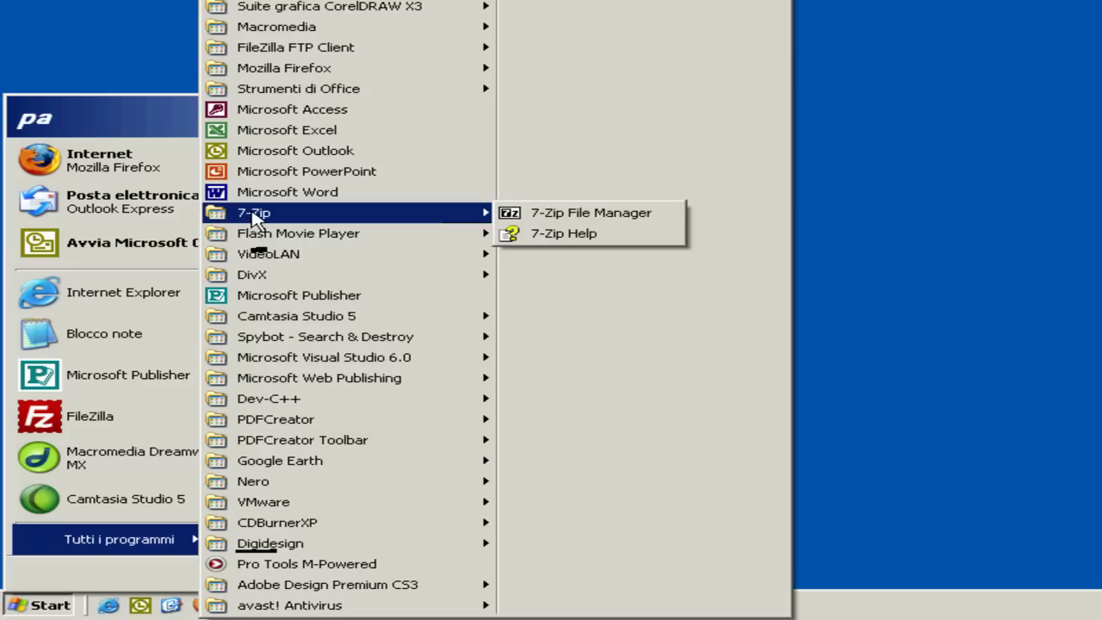
{"action": "left_click", "coordinate": [521, 212]}
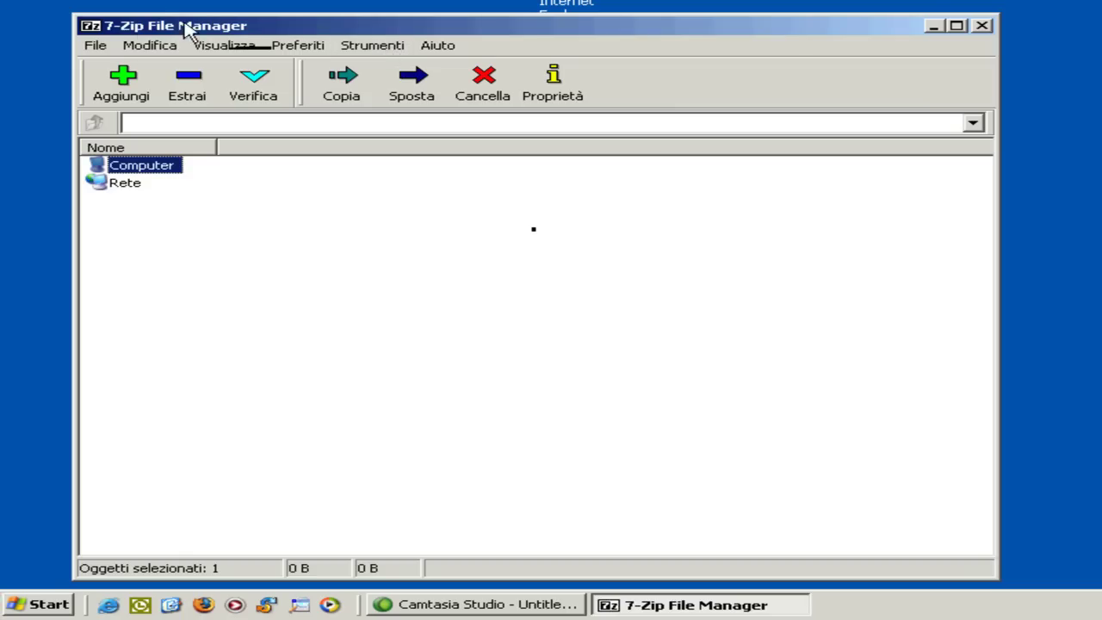
Associate 7-Zip with the 7z, rar and zip file types in its options, and close the file manager
{"action": "left_click", "coordinate": [388, 48]}
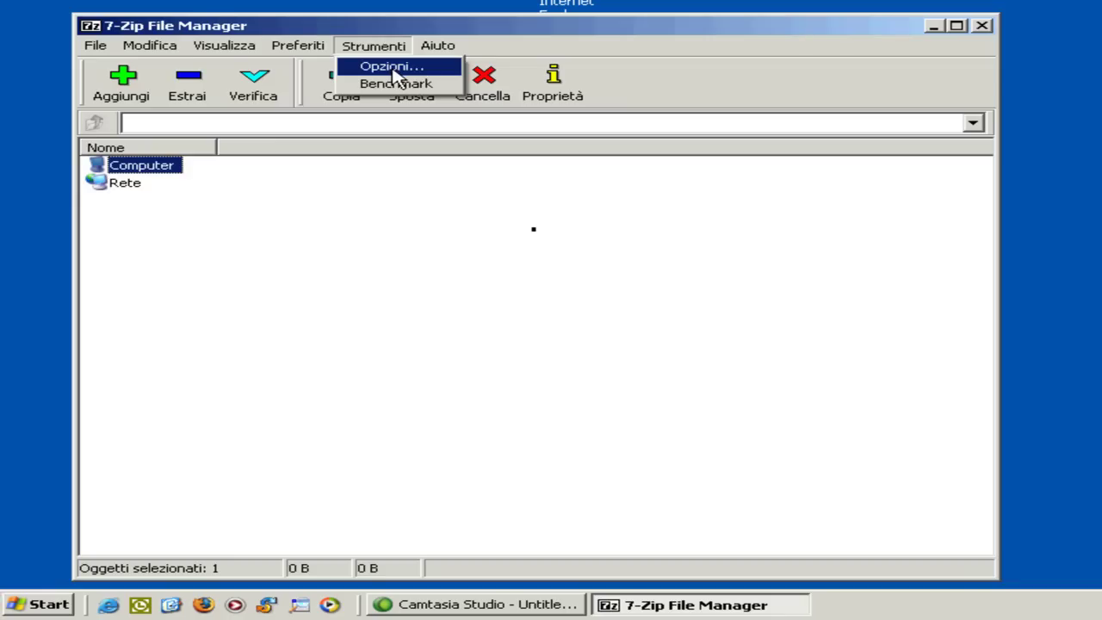
{"action": "left_click", "coordinate": [395, 71]}
{"action": "left_click_drag", "start_coordinate": [369, 43], "coordinate": [463, 61]}
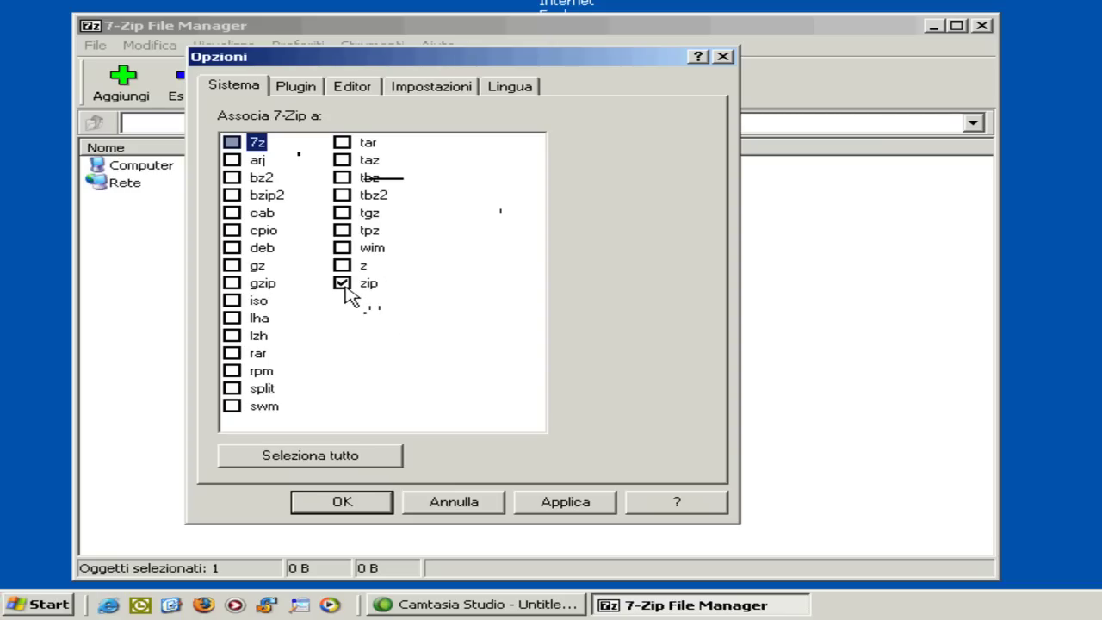
{"action": "left_click", "coordinate": [230, 357]}
{"action": "left_click", "coordinate": [231, 148]}
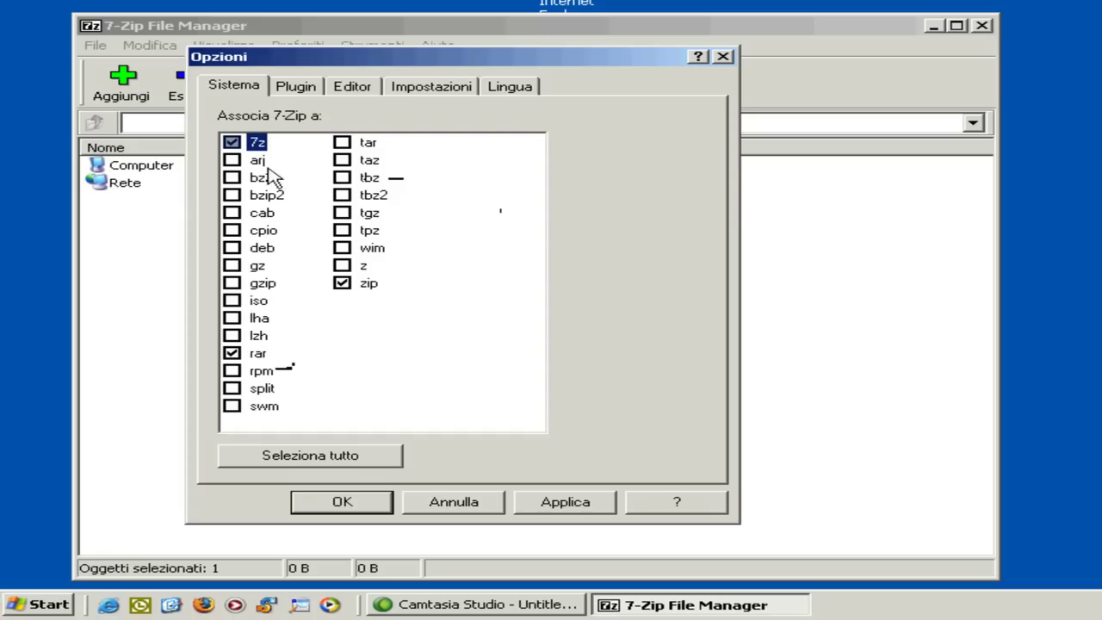
{"action": "left_click", "coordinate": [335, 504]}
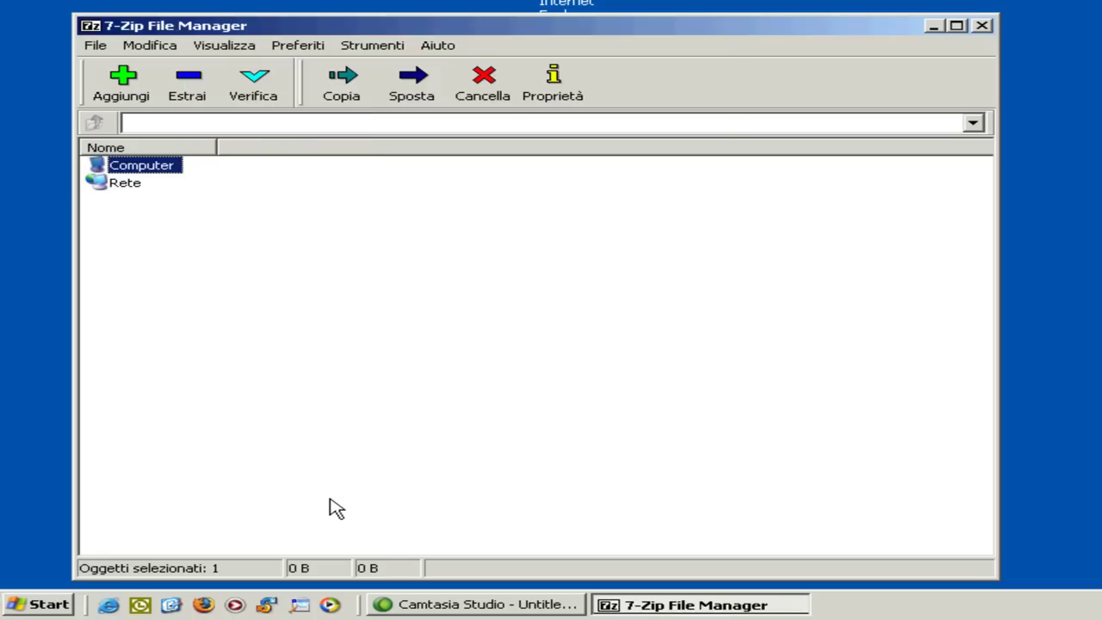
{"action": "left_click", "coordinate": [981, 27]}
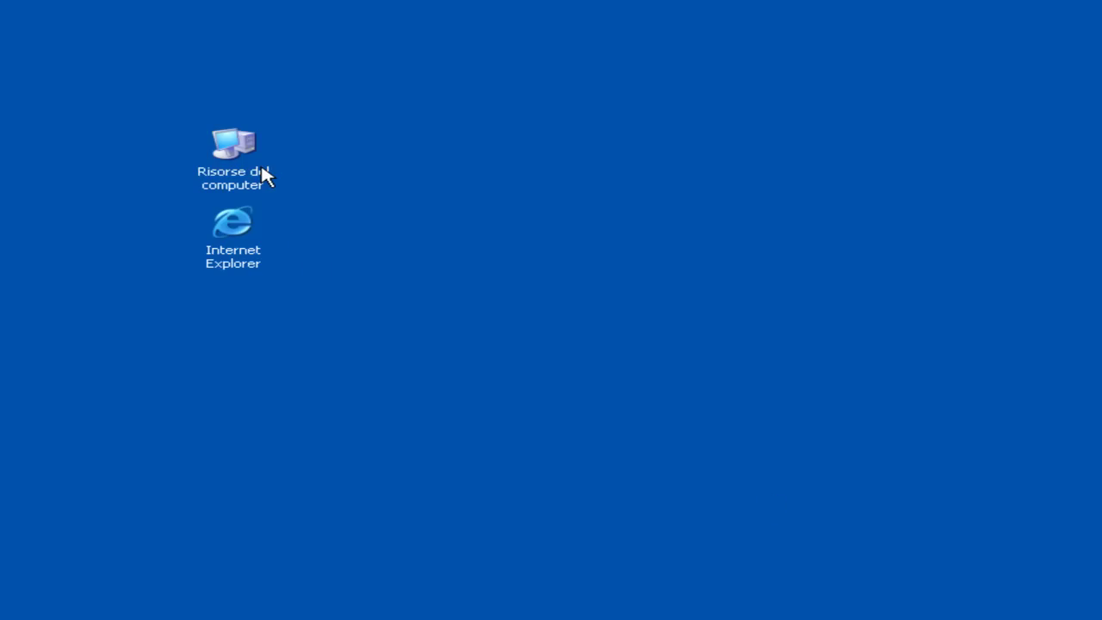
Extract ufficio.zip on the RUG_TMP (H:) drive with 7-Zip into a folder named ufficio
{"action": "double_click", "coordinate": [242, 148]}
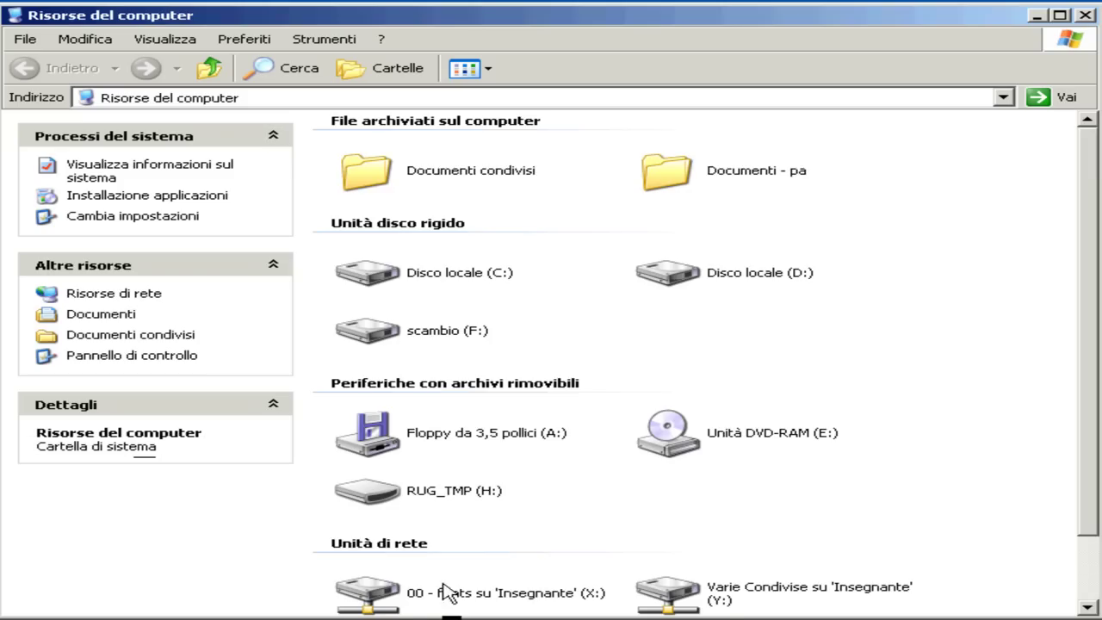
{"action": "left_click", "coordinate": [373, 494]}
{"action": "double_click", "coordinate": [374, 494]}
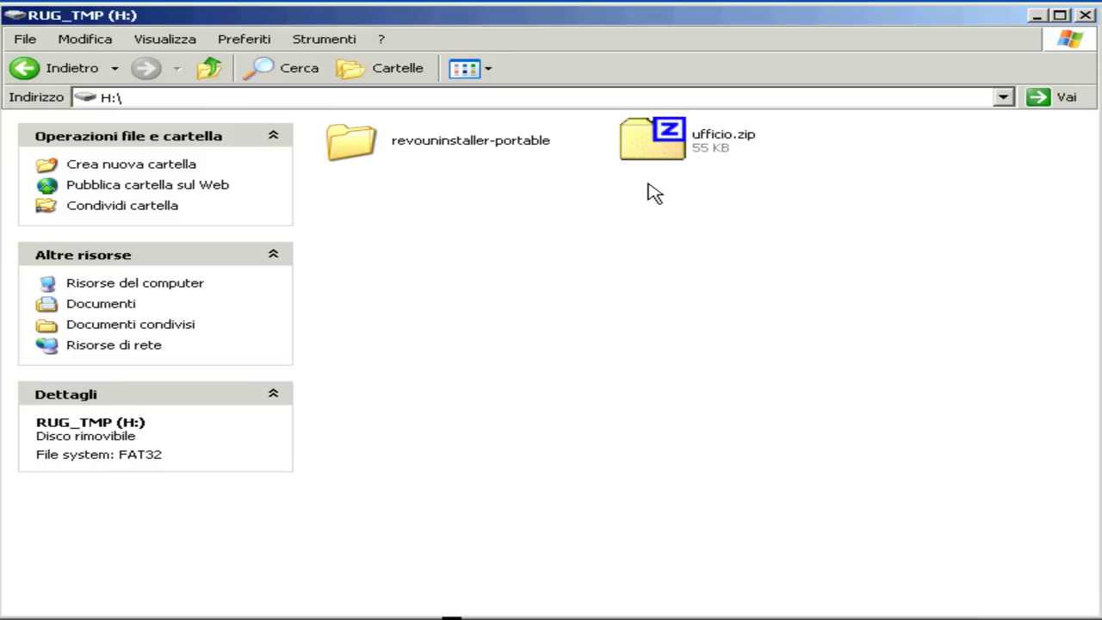
{"action": "mouse_move", "coordinate": [746, 149]}
{"action": "mouse_move", "coordinate": [706, 163]}
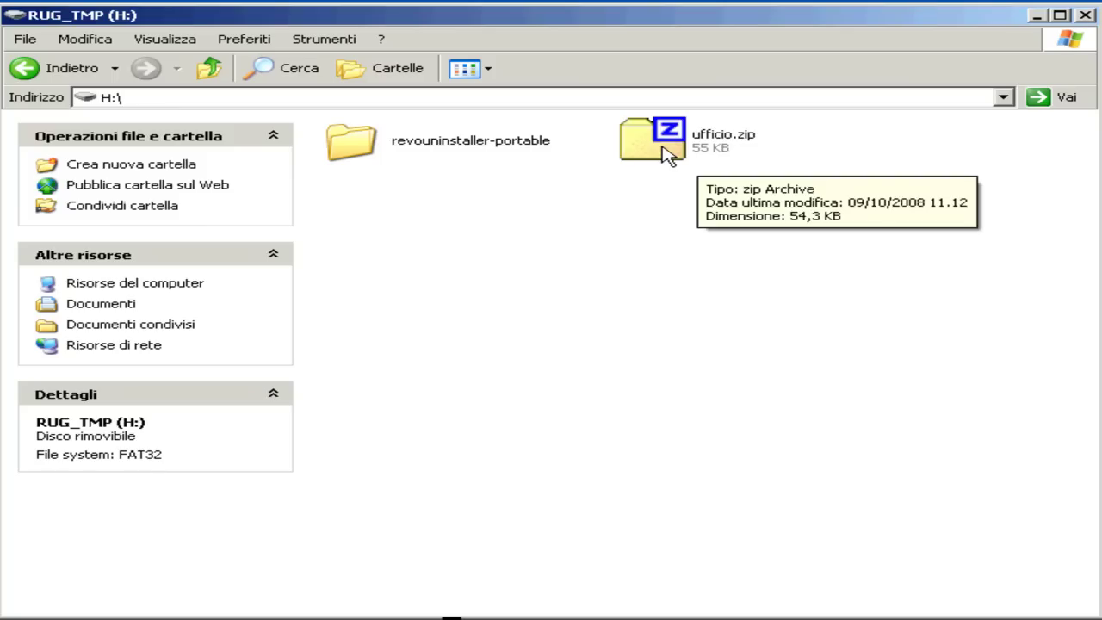
{"action": "right_click", "coordinate": [667, 155]}
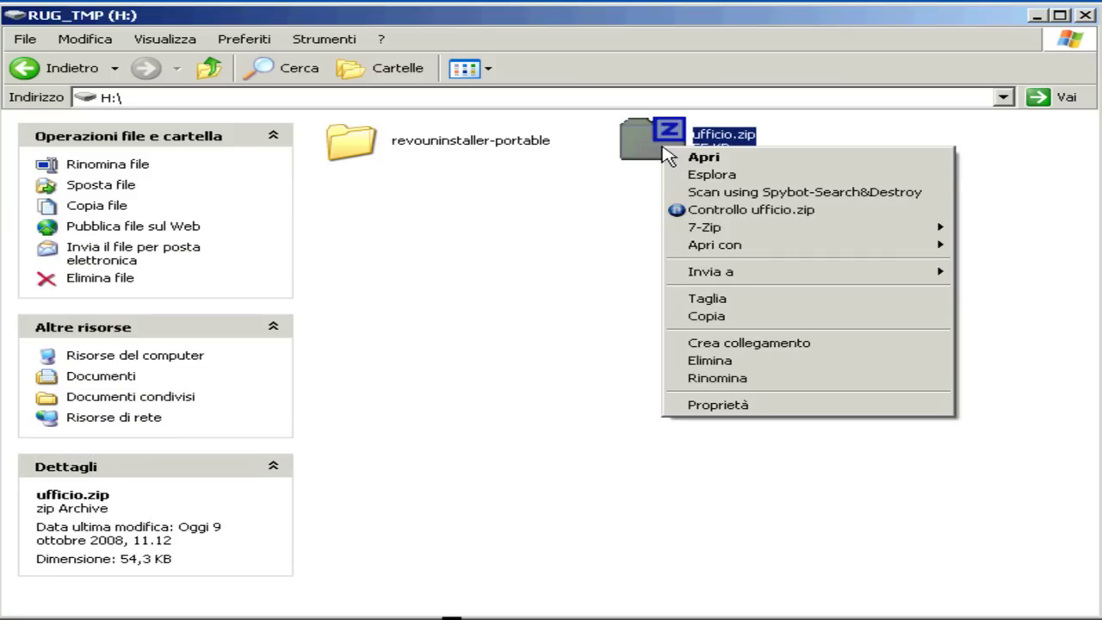
{"action": "mouse_move", "coordinate": [720, 230]}
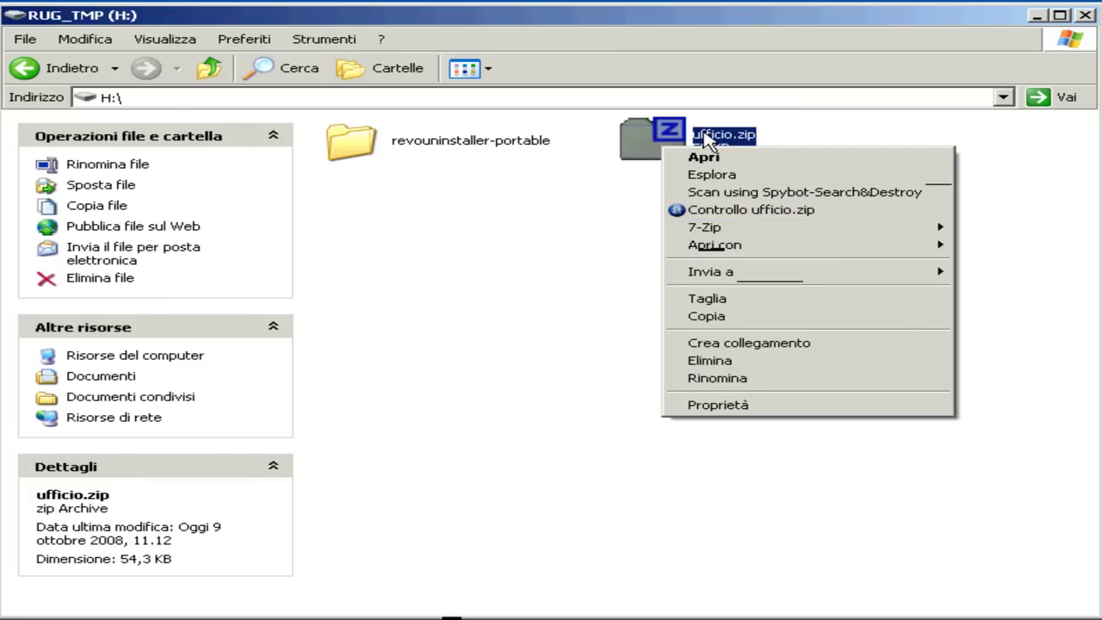
{"action": "mouse_move", "coordinate": [873, 231]}
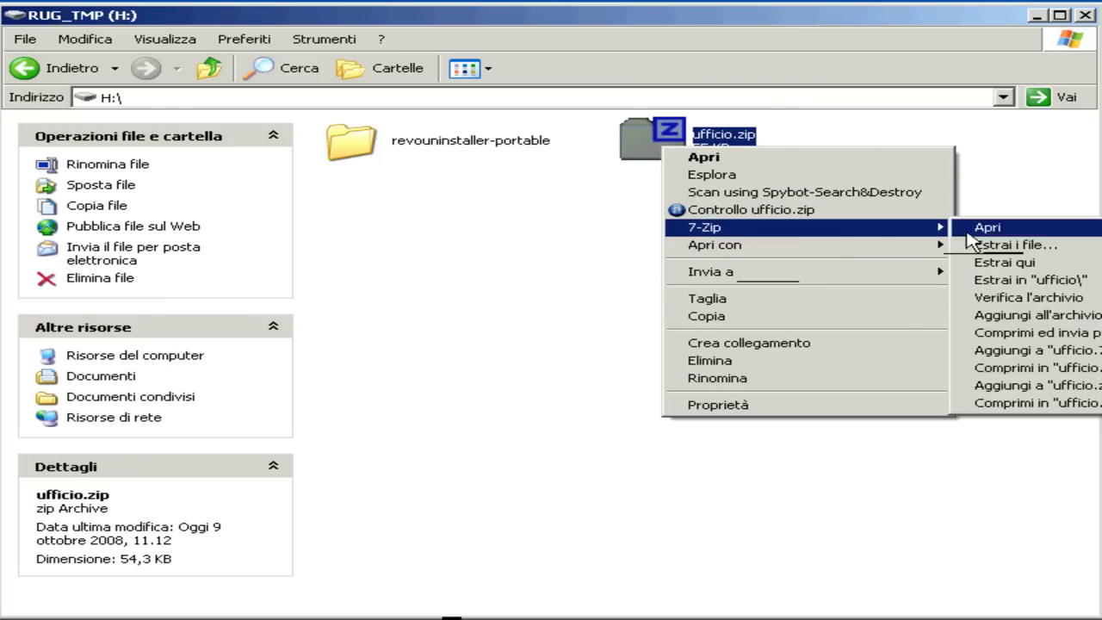
{"action": "left_click", "coordinate": [1082, 283]}
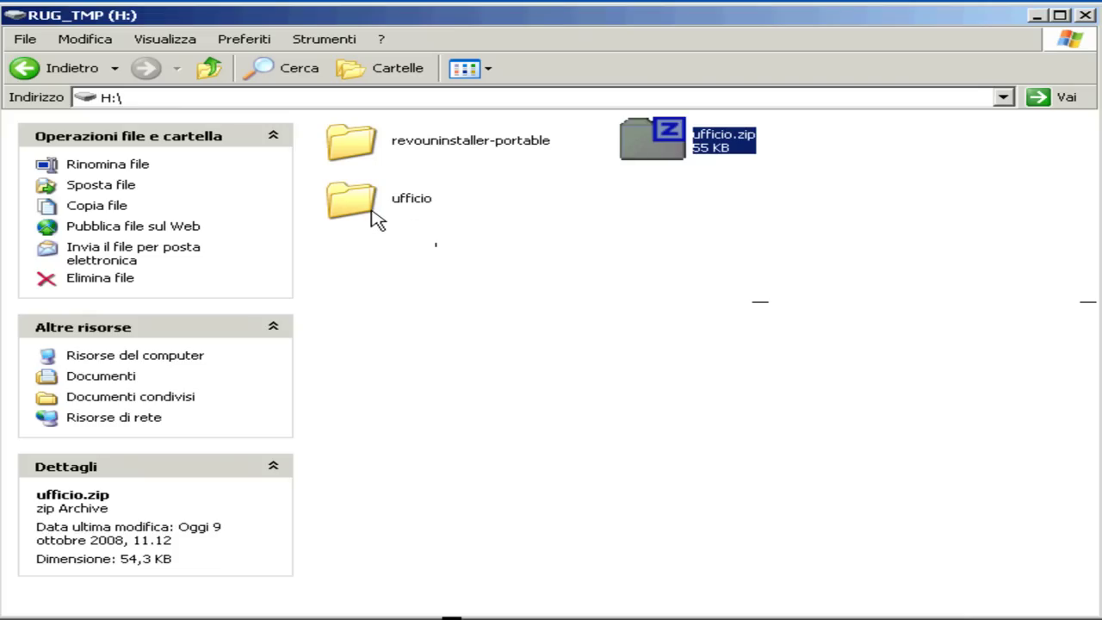
Open the extracted ufficio folder and examine the files it contains
{"action": "mouse_move", "coordinate": [379, 221]}
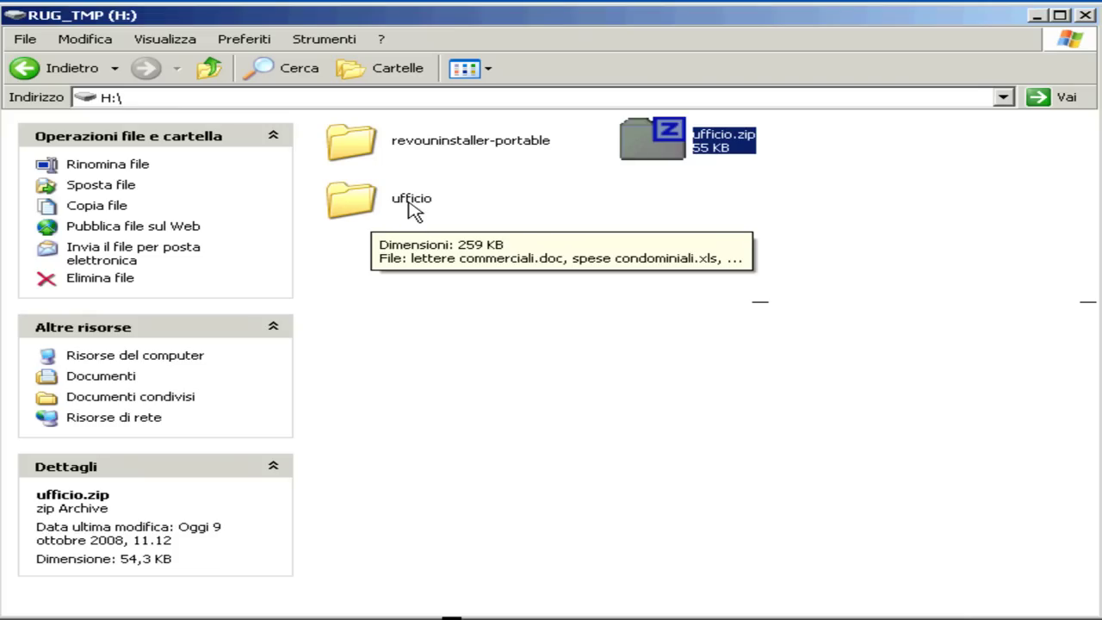
{"action": "mouse_move", "coordinate": [696, 176]}
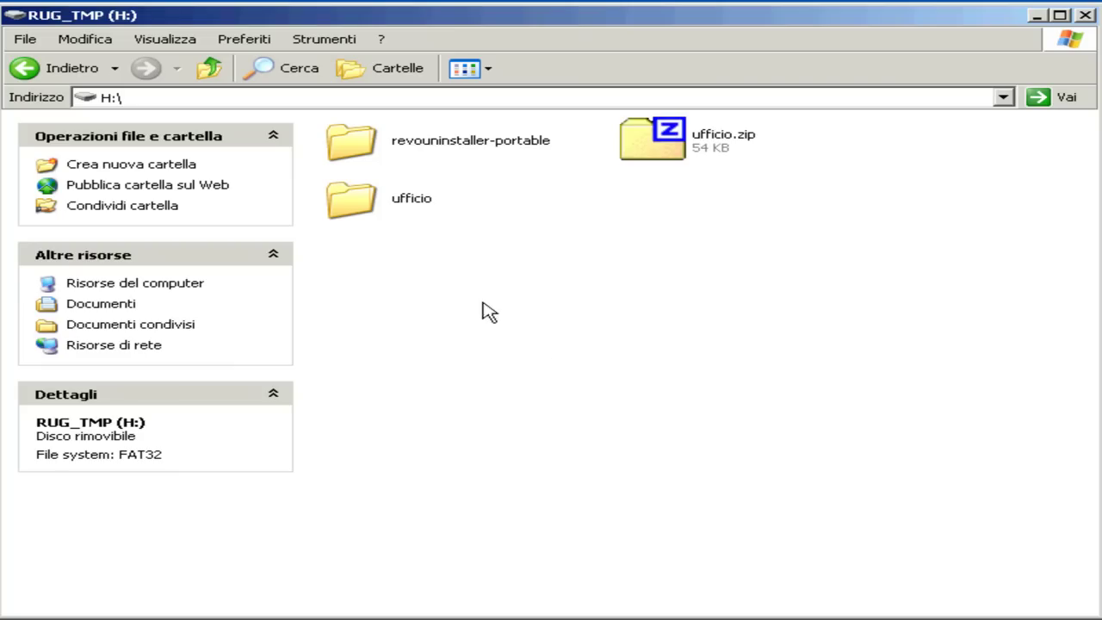
{"action": "double_click", "coordinate": [362, 211]}
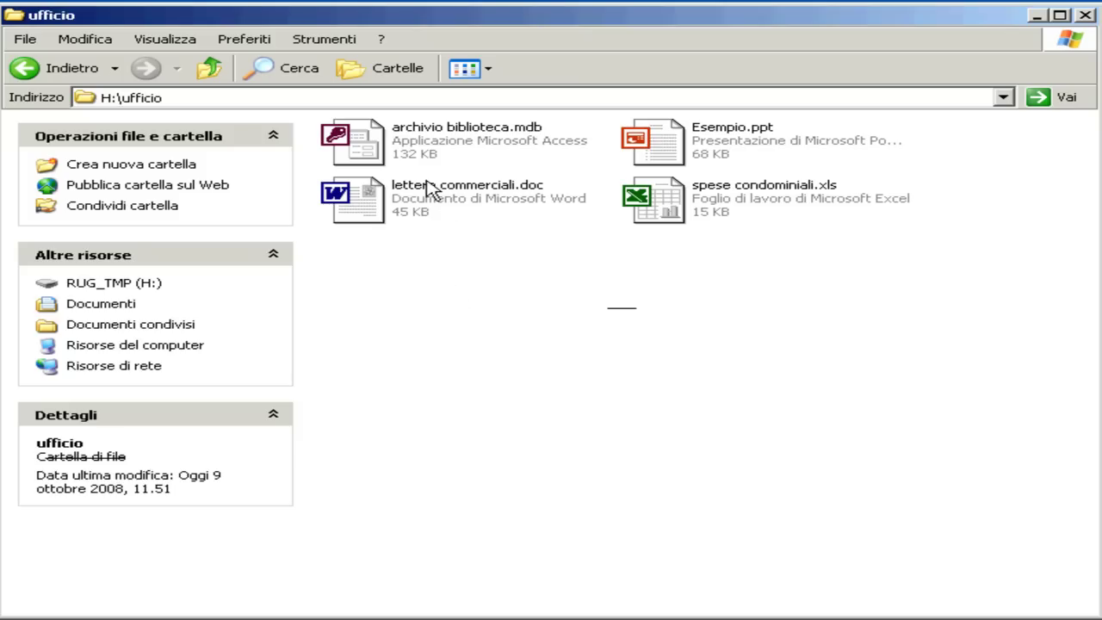
{"action": "mouse_move", "coordinate": [430, 169]}
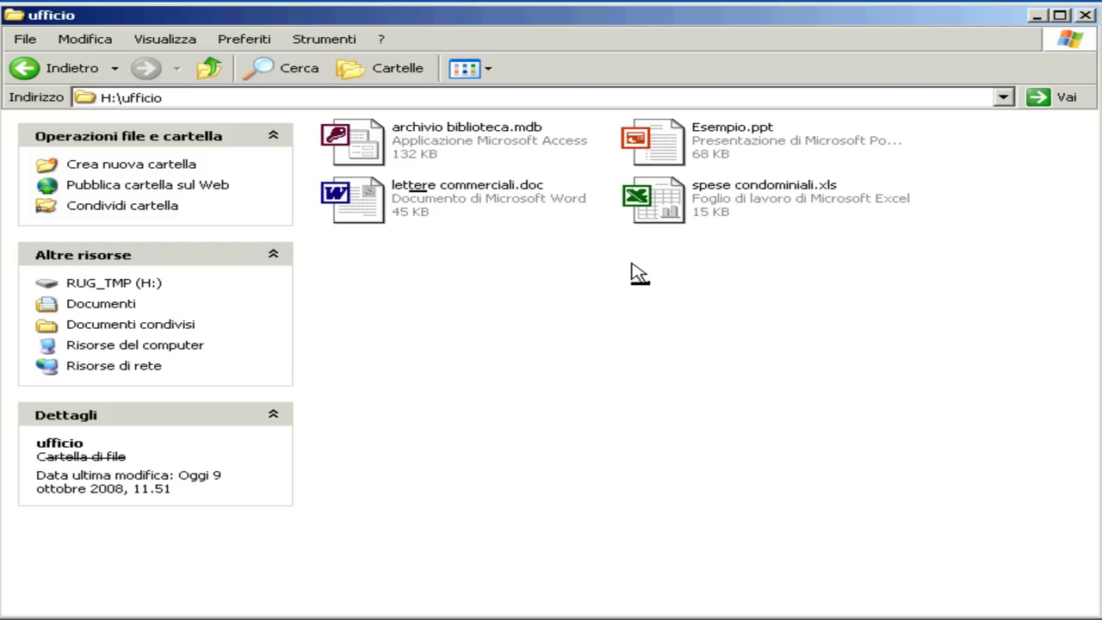
Return to the root of the RUG_TMP (H:) drive and rename ufficio.zip to Vecchio_ufficio.zip
{"action": "left_click", "coordinate": [211, 70]}
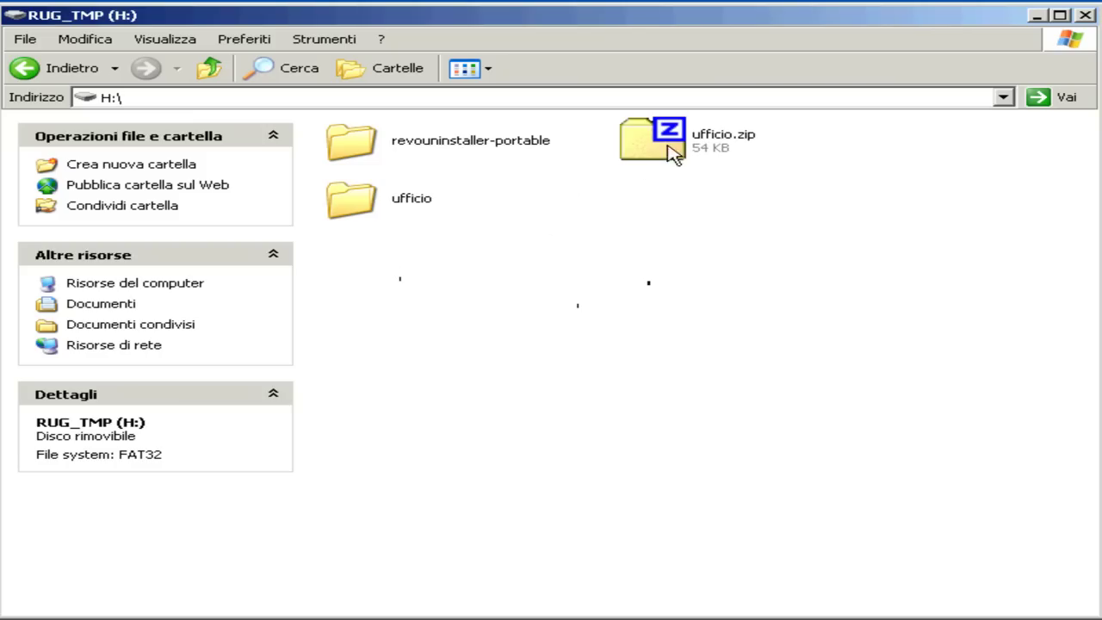
{"action": "mouse_move", "coordinate": [685, 148]}
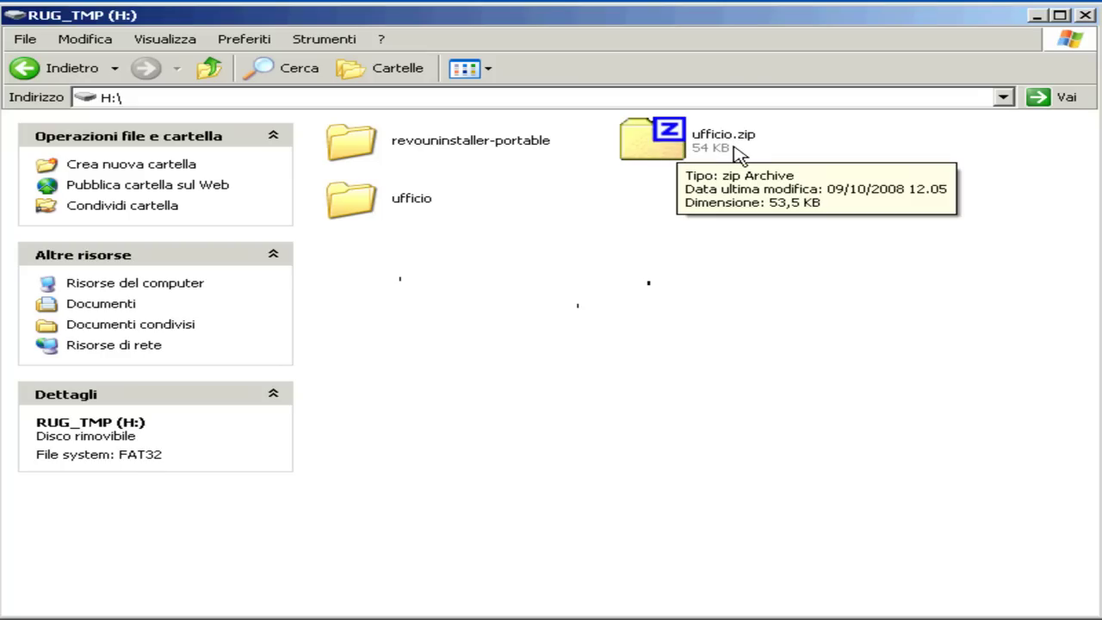
{"action": "left_click", "coordinate": [677, 144]}
{"action": "right_click", "coordinate": [677, 145]}
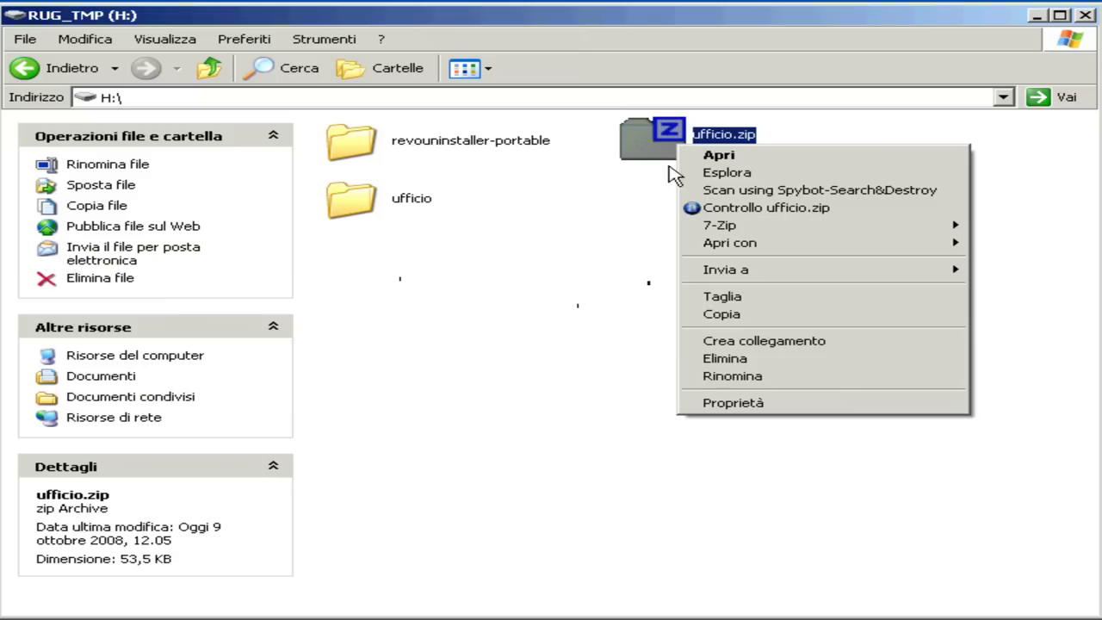
{"action": "left_click", "coordinate": [711, 376]}
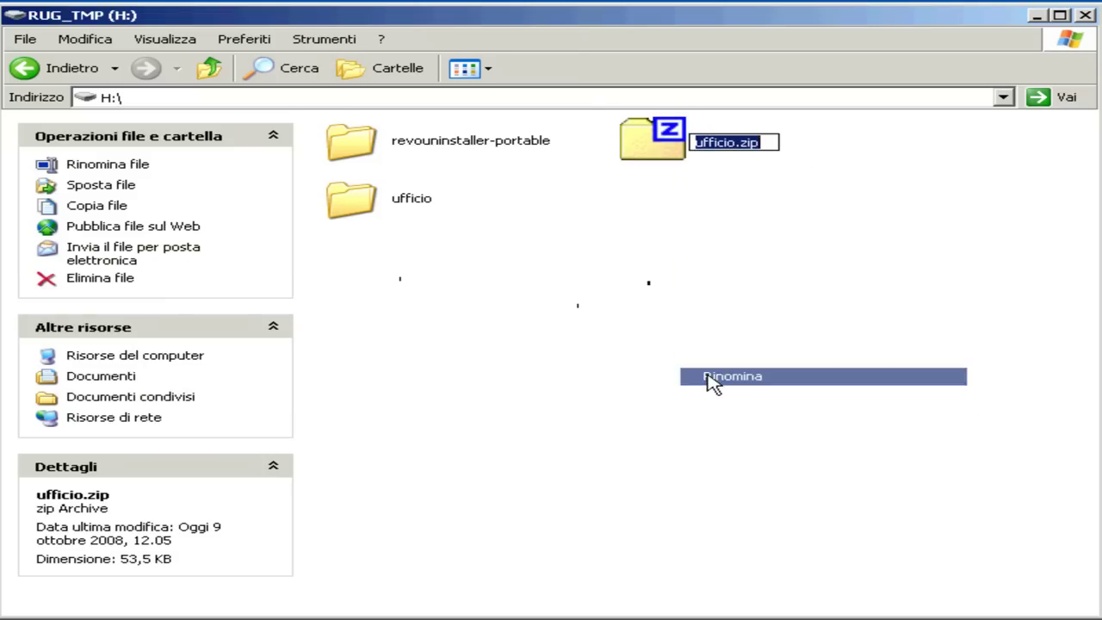
{"action": "left_click", "coordinate": [694, 142]}
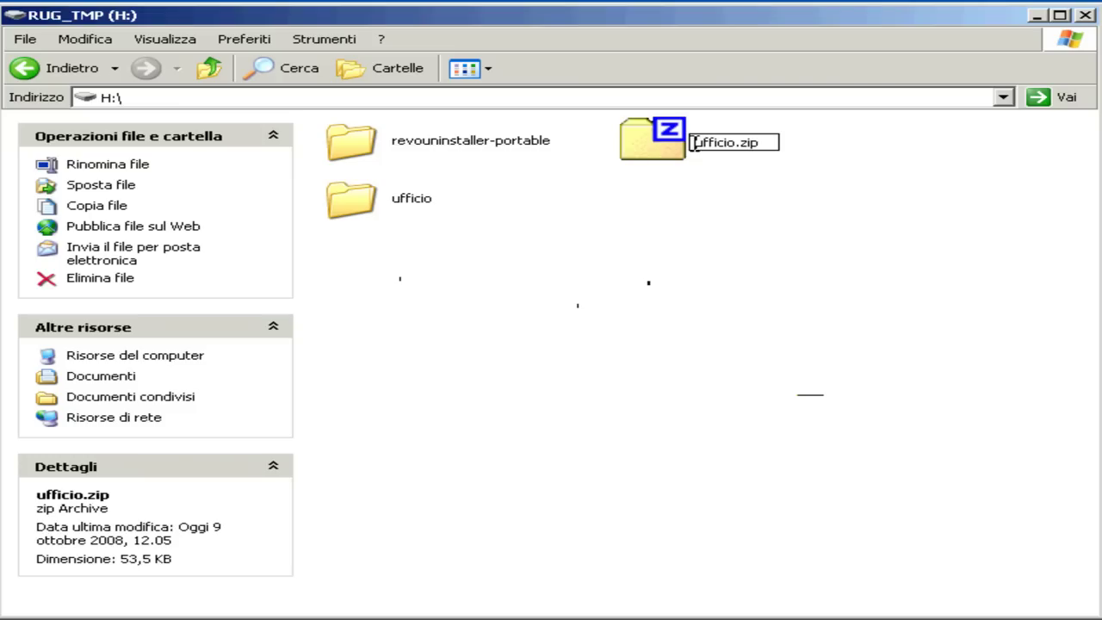
{"action": "type", "text": "Vecch"}
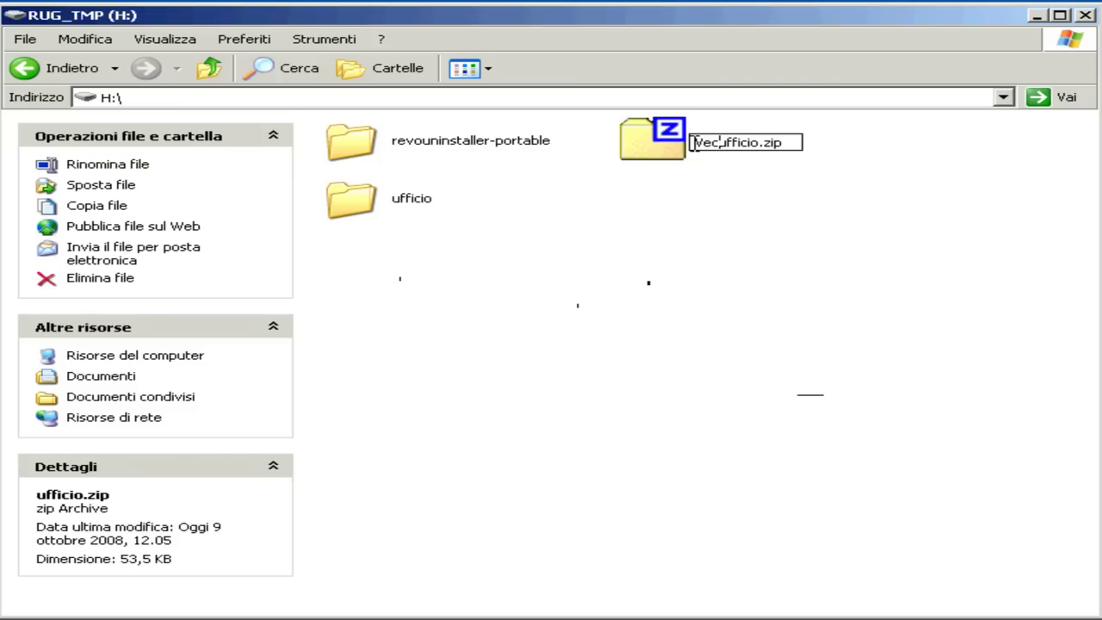
{"action": "type", "text": "io_"}
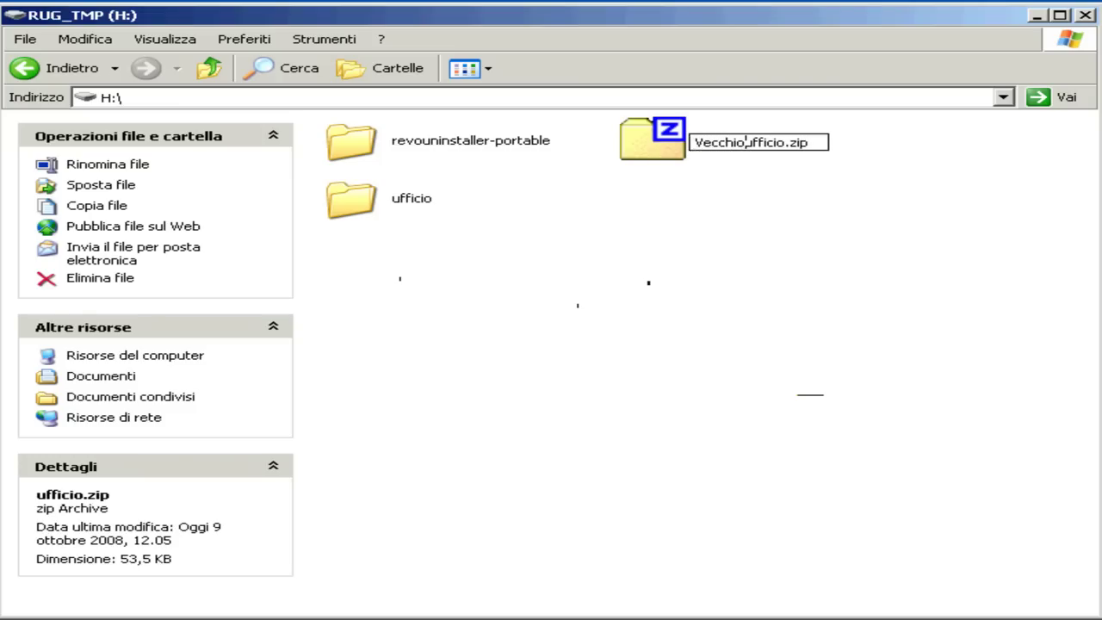
{"action": "key", "text": "Return"}
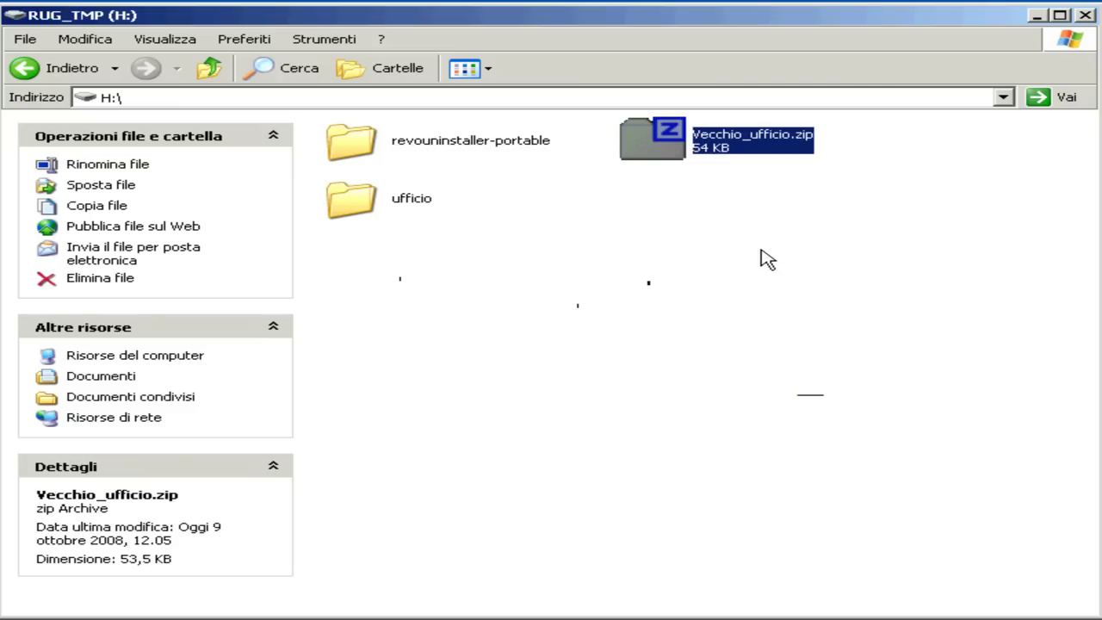
{"action": "left_click", "coordinate": [766, 259]}
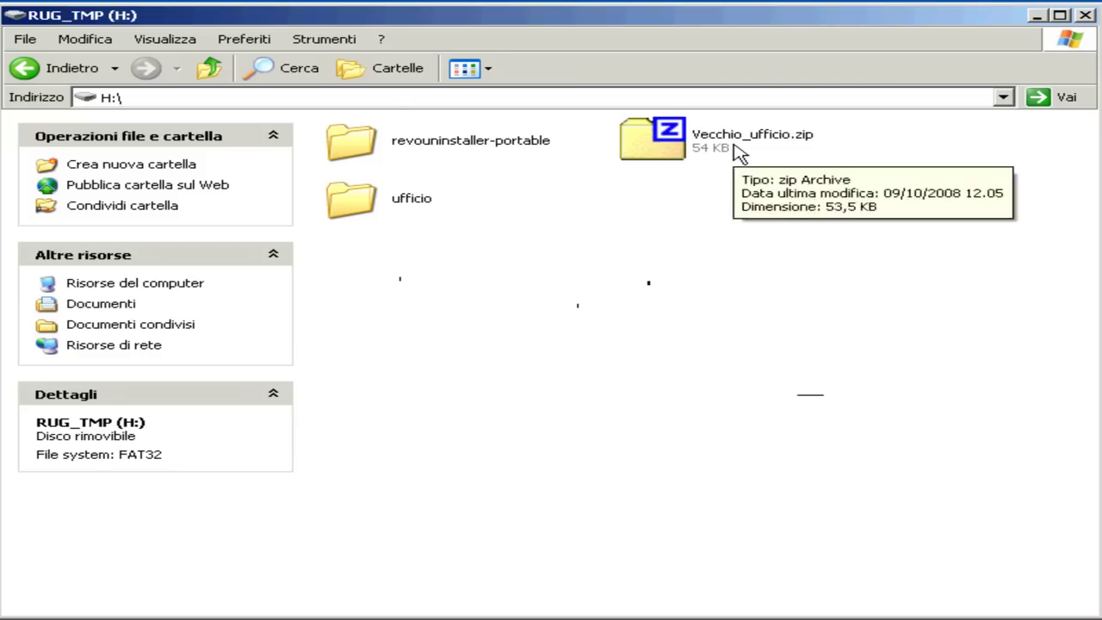
Compress the ufficio folder with 7-Zip into a new archive named ufficio.zip
{"action": "mouse_move", "coordinate": [345, 211]}
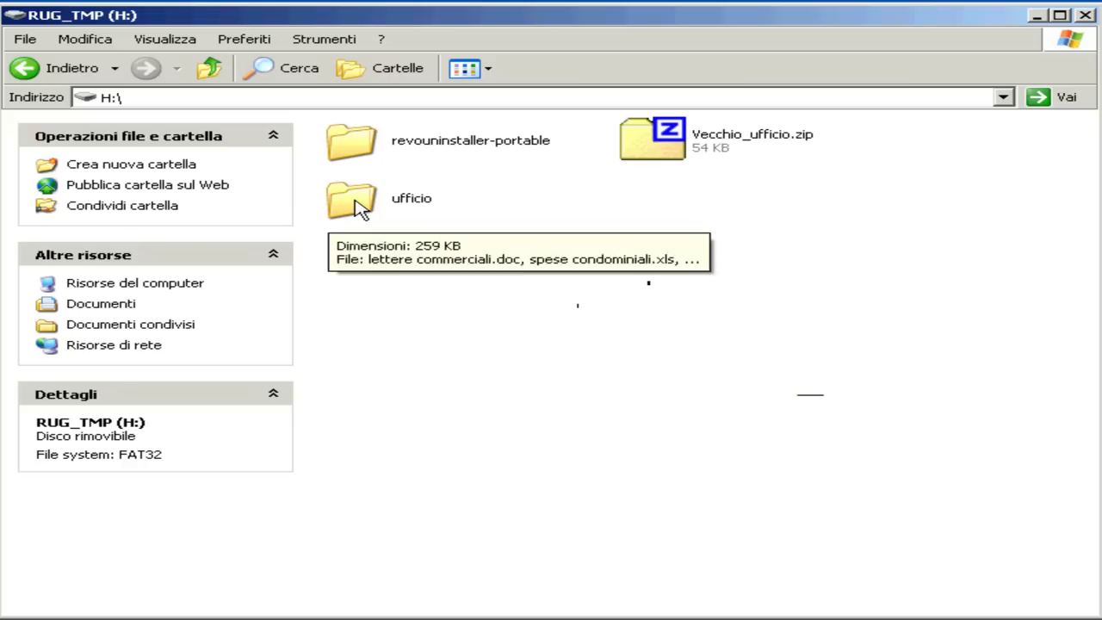
{"action": "left_click", "coordinate": [356, 206]}
{"action": "right_click", "coordinate": [358, 209]}
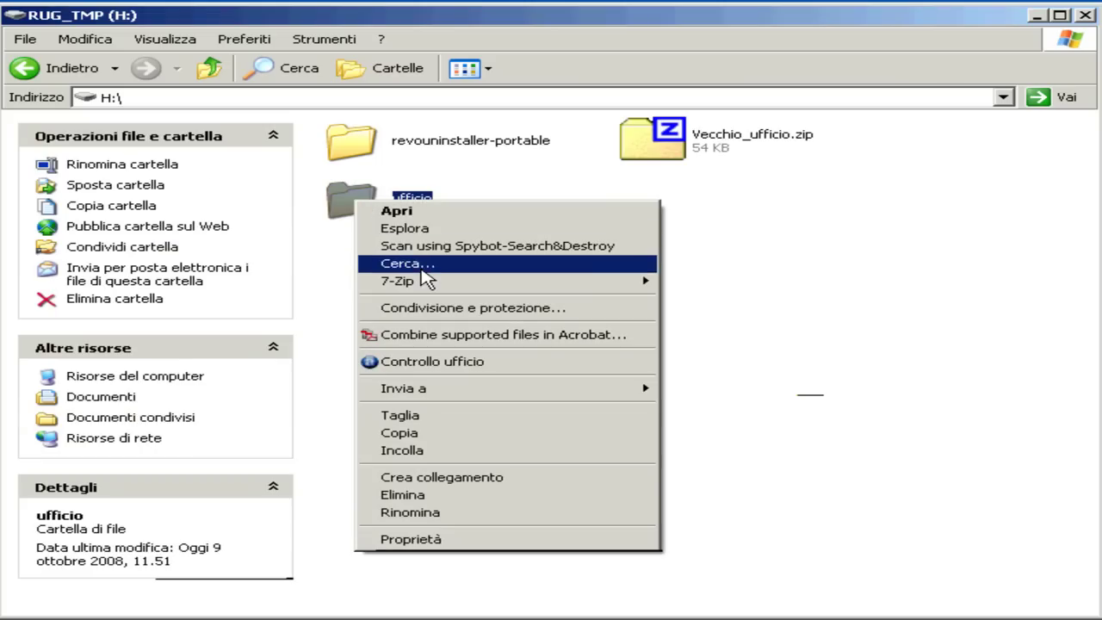
{"action": "mouse_move", "coordinate": [450, 285]}
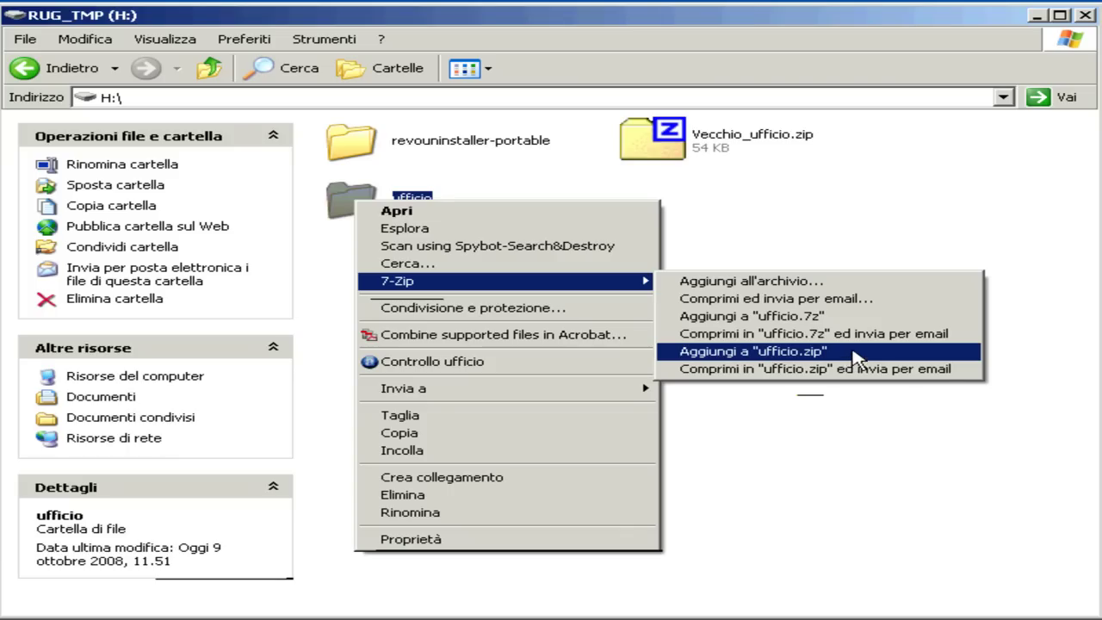
{"action": "left_click", "coordinate": [783, 352]}
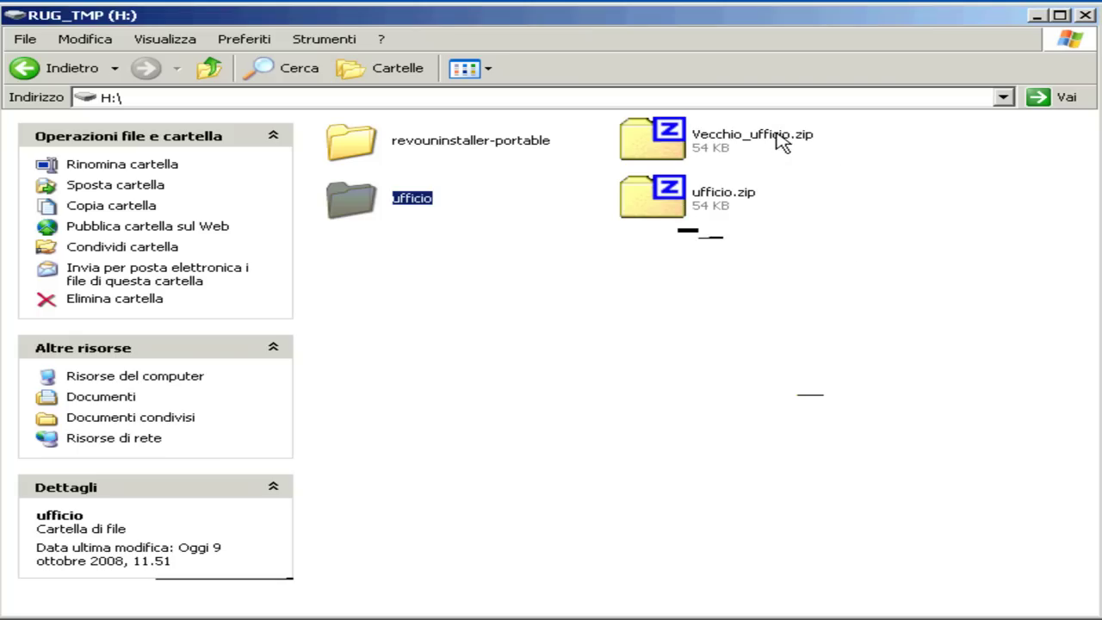
{"action": "mouse_move", "coordinate": [780, 142]}
{"action": "mouse_move", "coordinate": [367, 213]}
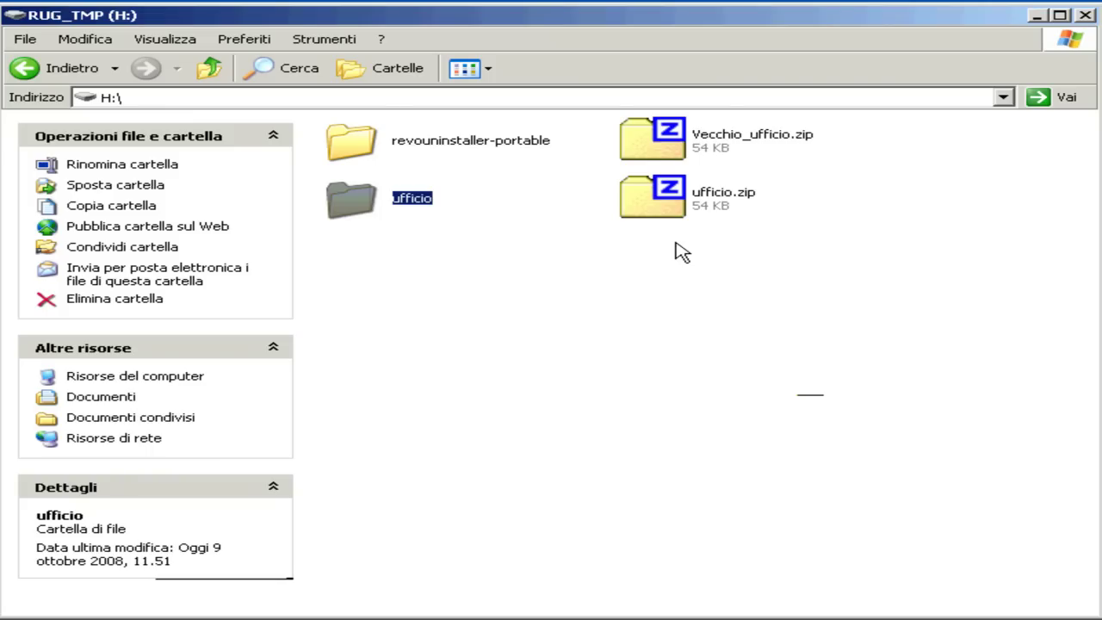
{"action": "left_click", "coordinate": [676, 253]}
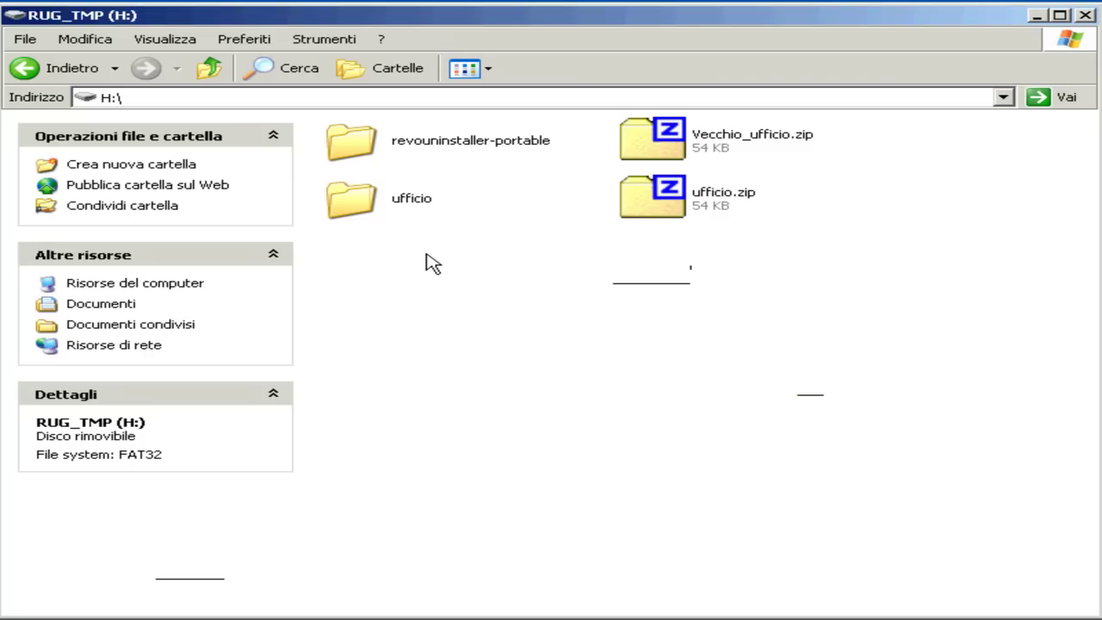
Compress the ufficio folder with 7-Zip into an archive in 7z format named ufficio.7z
{"action": "left_click", "coordinate": [355, 207]}
{"action": "right_click", "coordinate": [352, 200]}
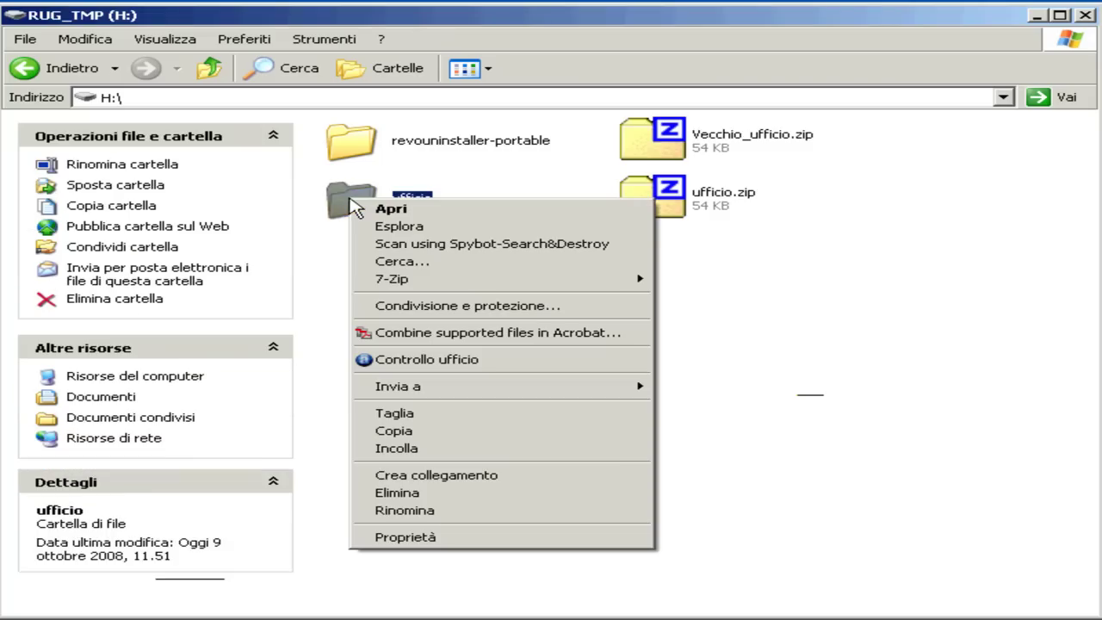
{"action": "mouse_move", "coordinate": [396, 286]}
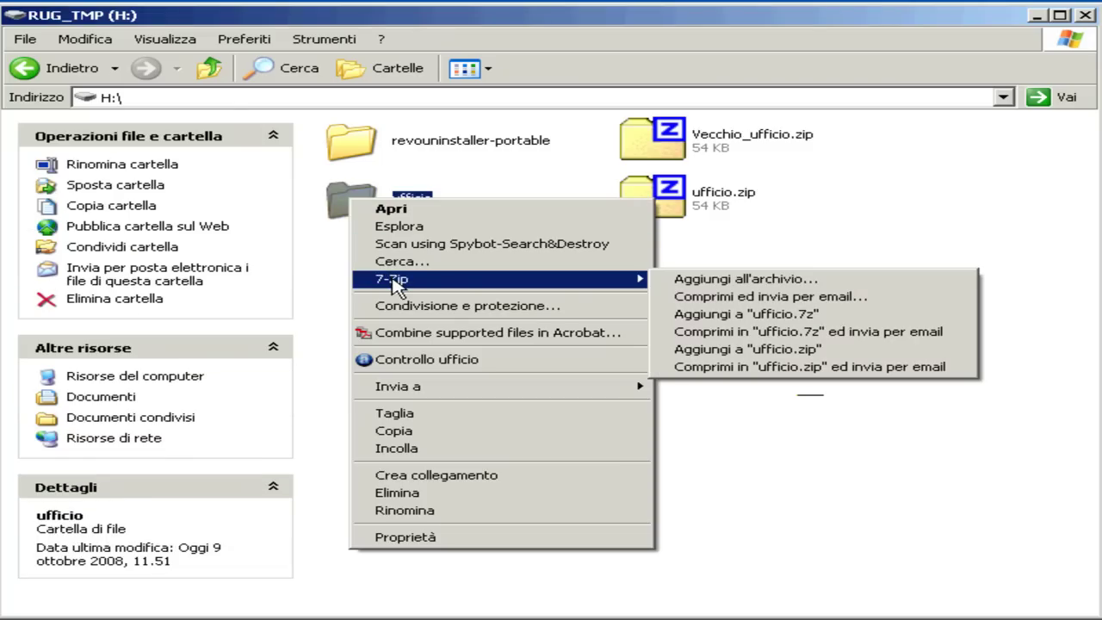
{"action": "left_click", "coordinate": [848, 321]}
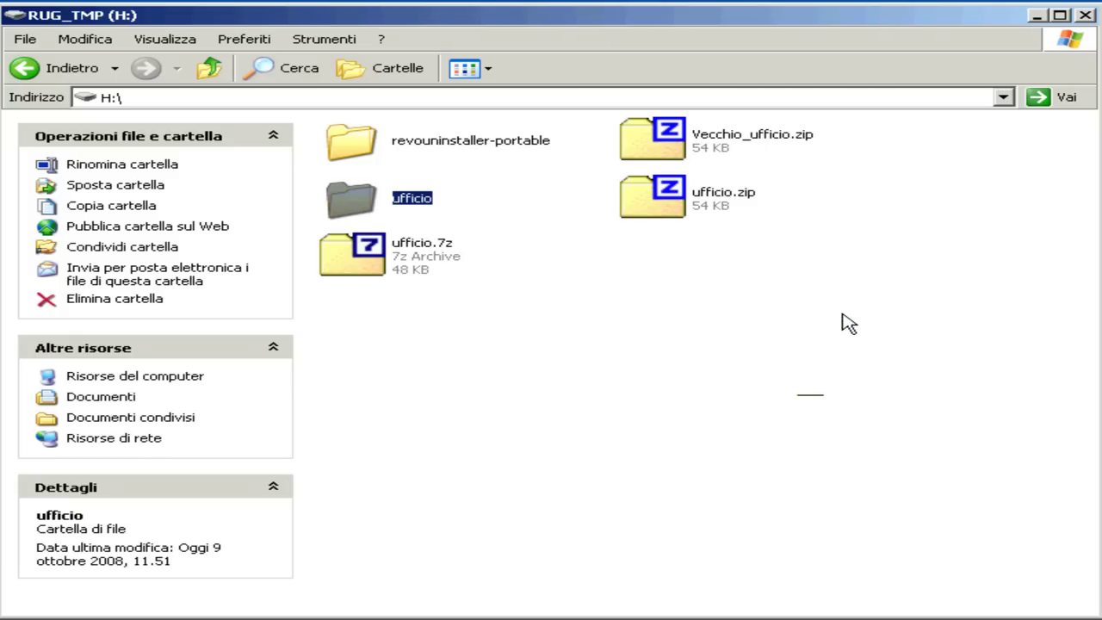
Compare the file sizes of the ufficio.7z and ufficio.zip archives
{"action": "mouse_move", "coordinate": [443, 248]}
{"action": "left_click", "coordinate": [400, 263]}
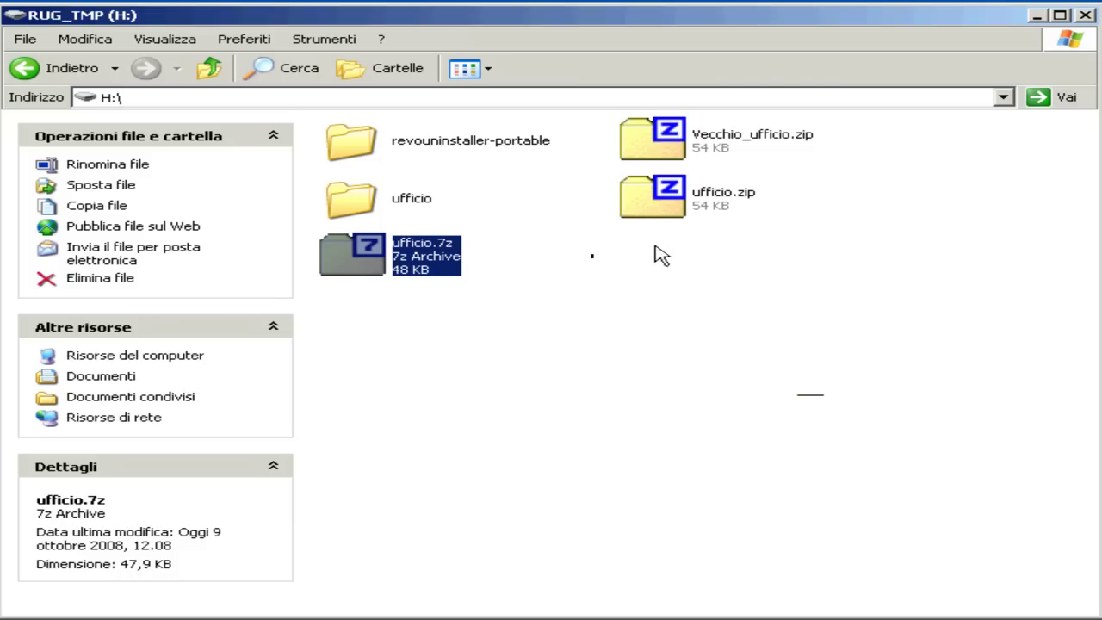
{"action": "left_click", "coordinate": [669, 213]}
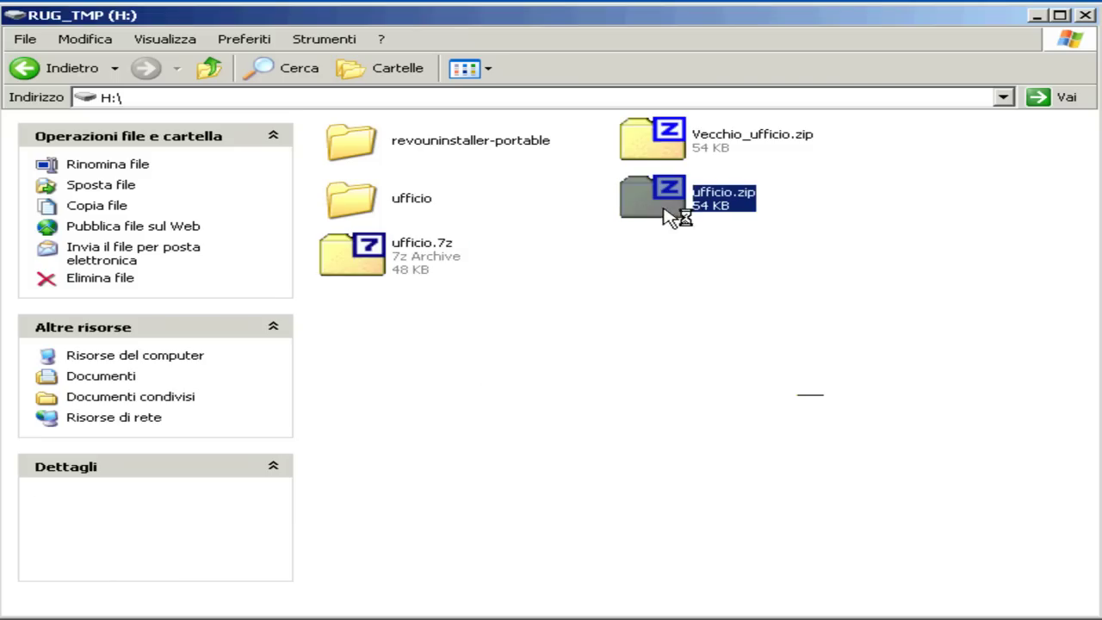
{"action": "left_click", "coordinate": [717, 286]}
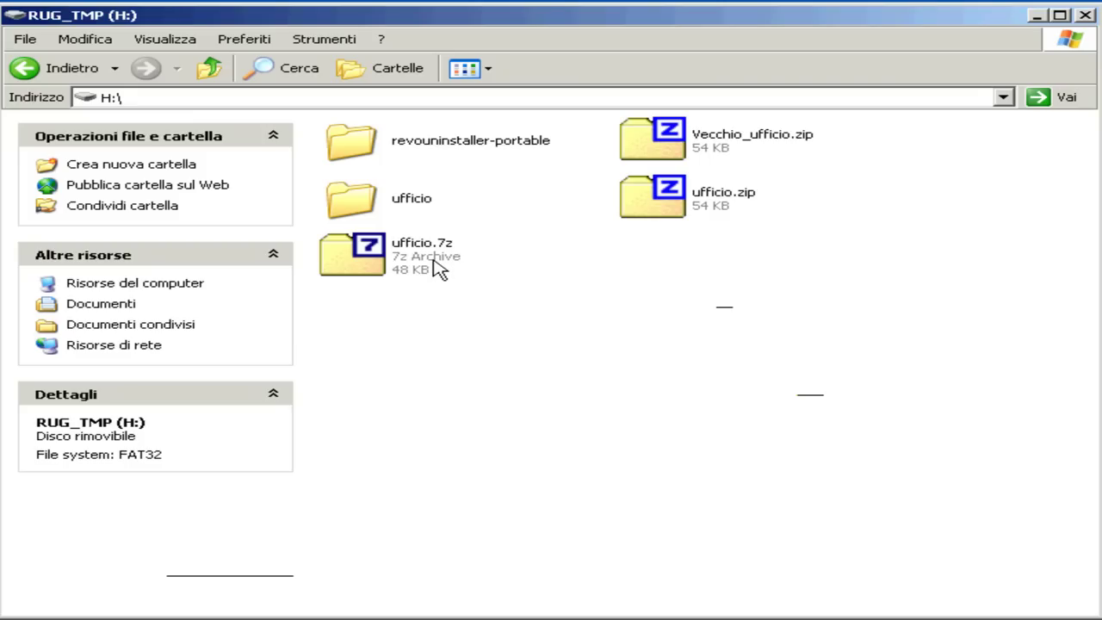
{"action": "mouse_move", "coordinate": [436, 269]}
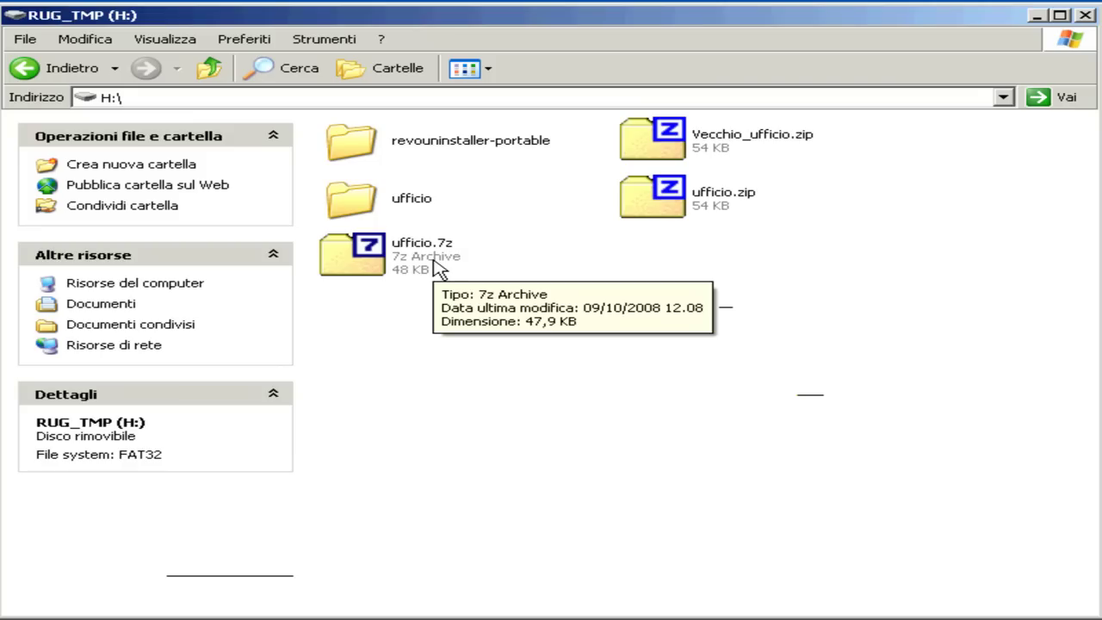